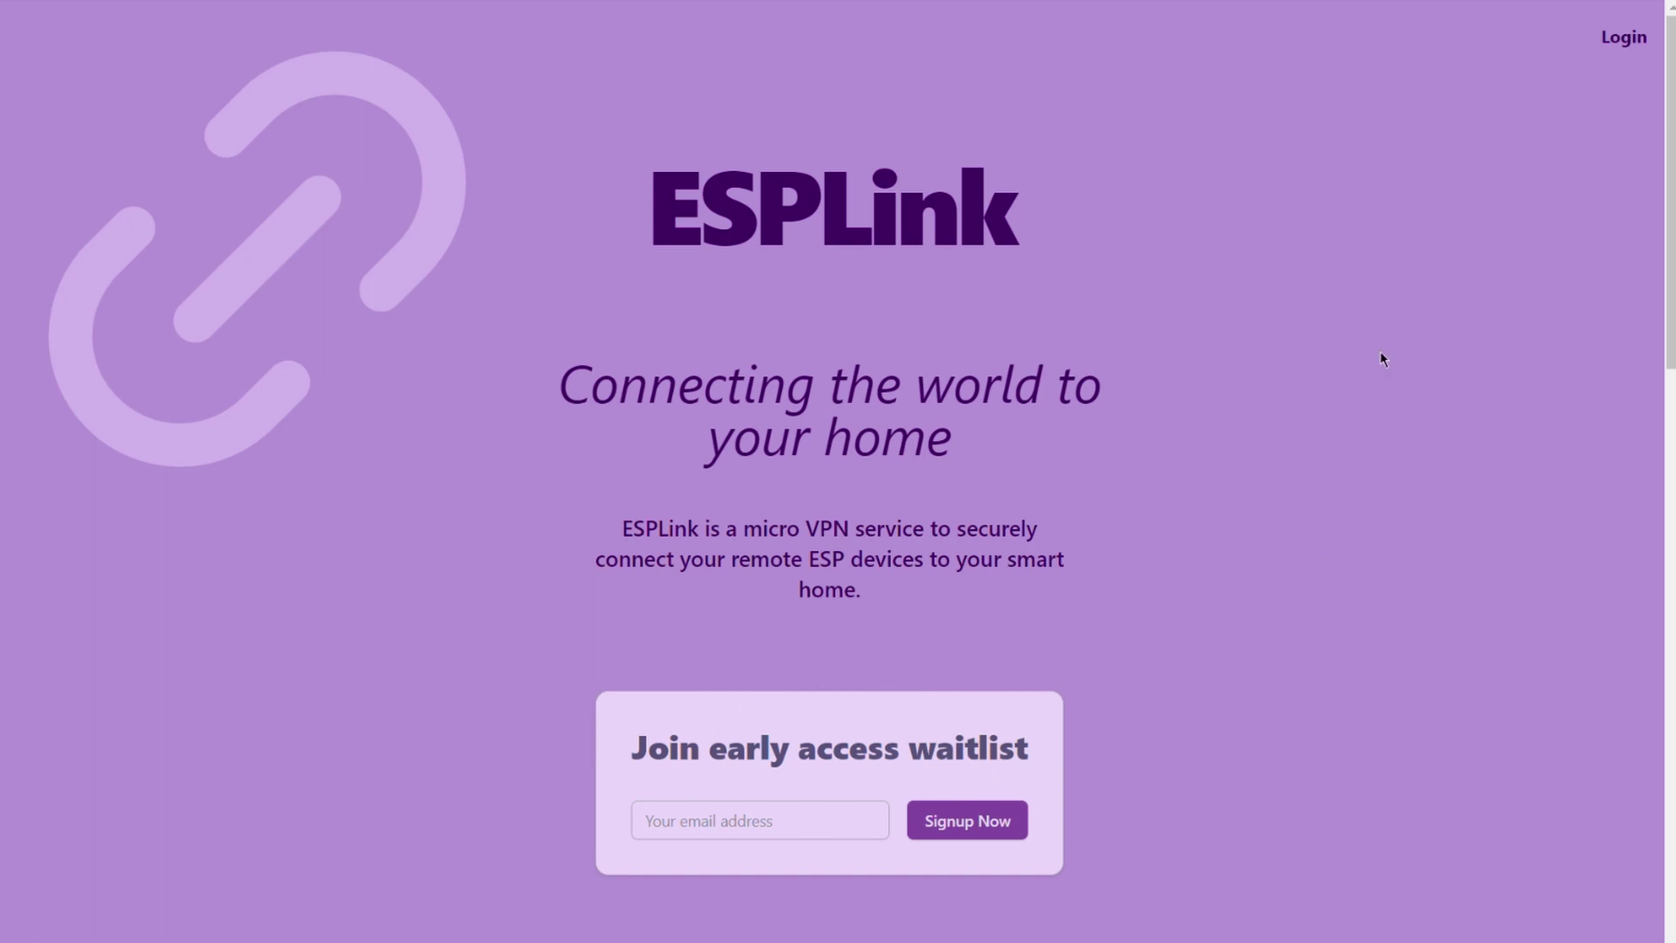
# - Sign in to ESPLink with the test account's e-mail and password
pyautogui.click(1625, 40)
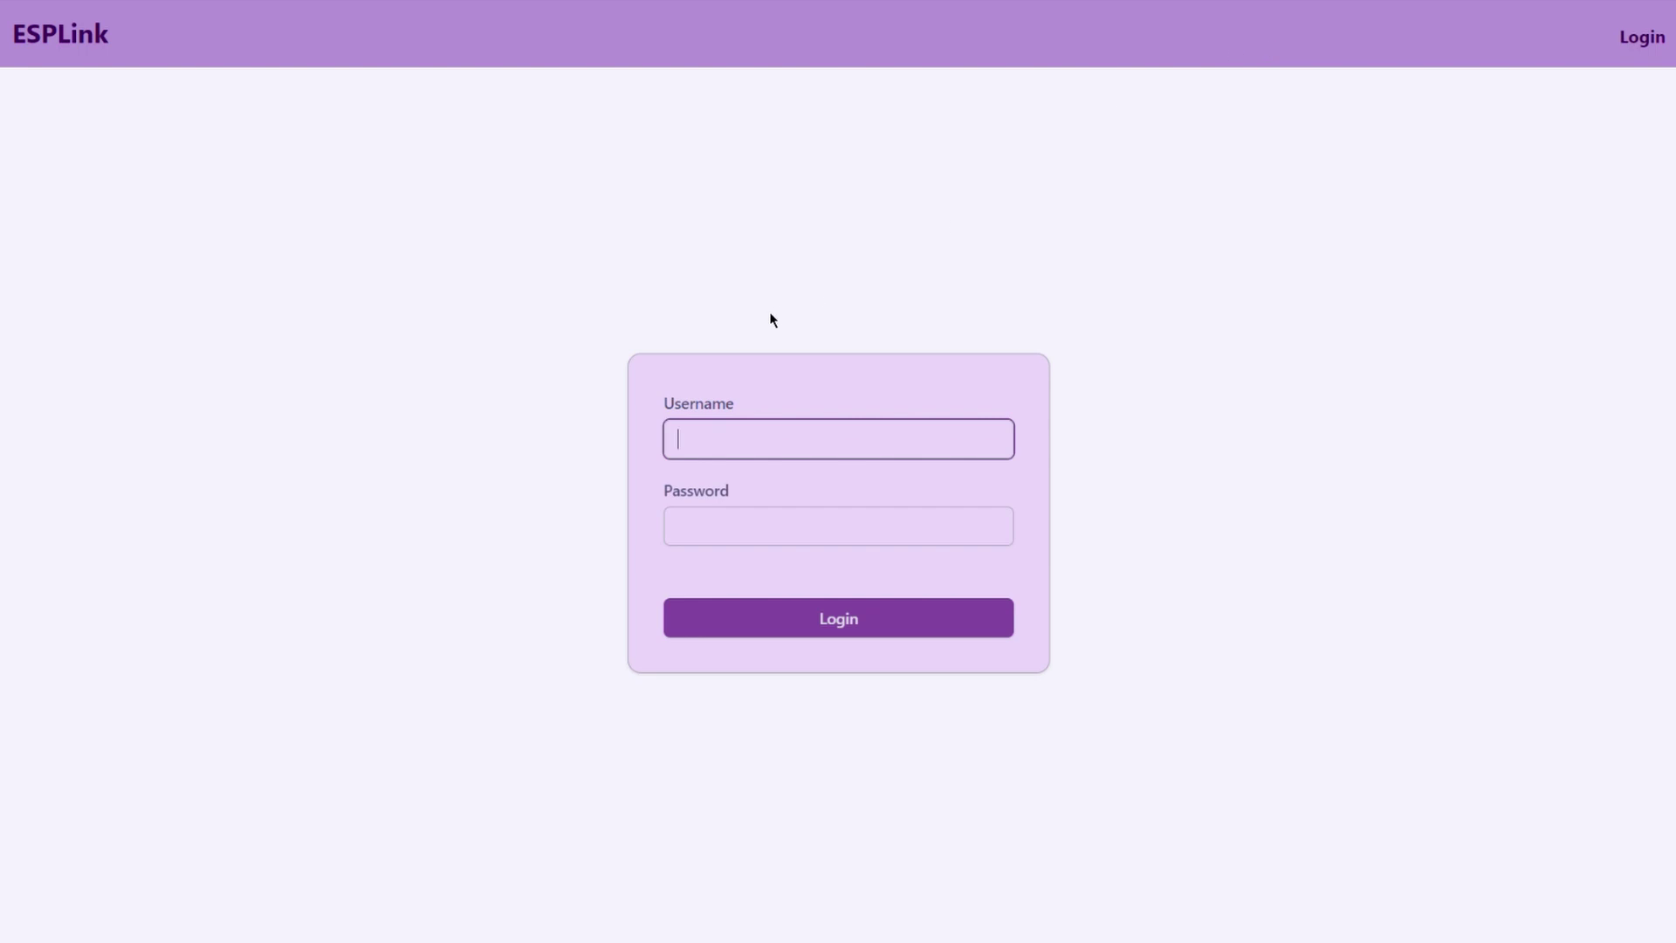
pyautogui.press('Tab')
pyautogui.write('••••••••••••••')
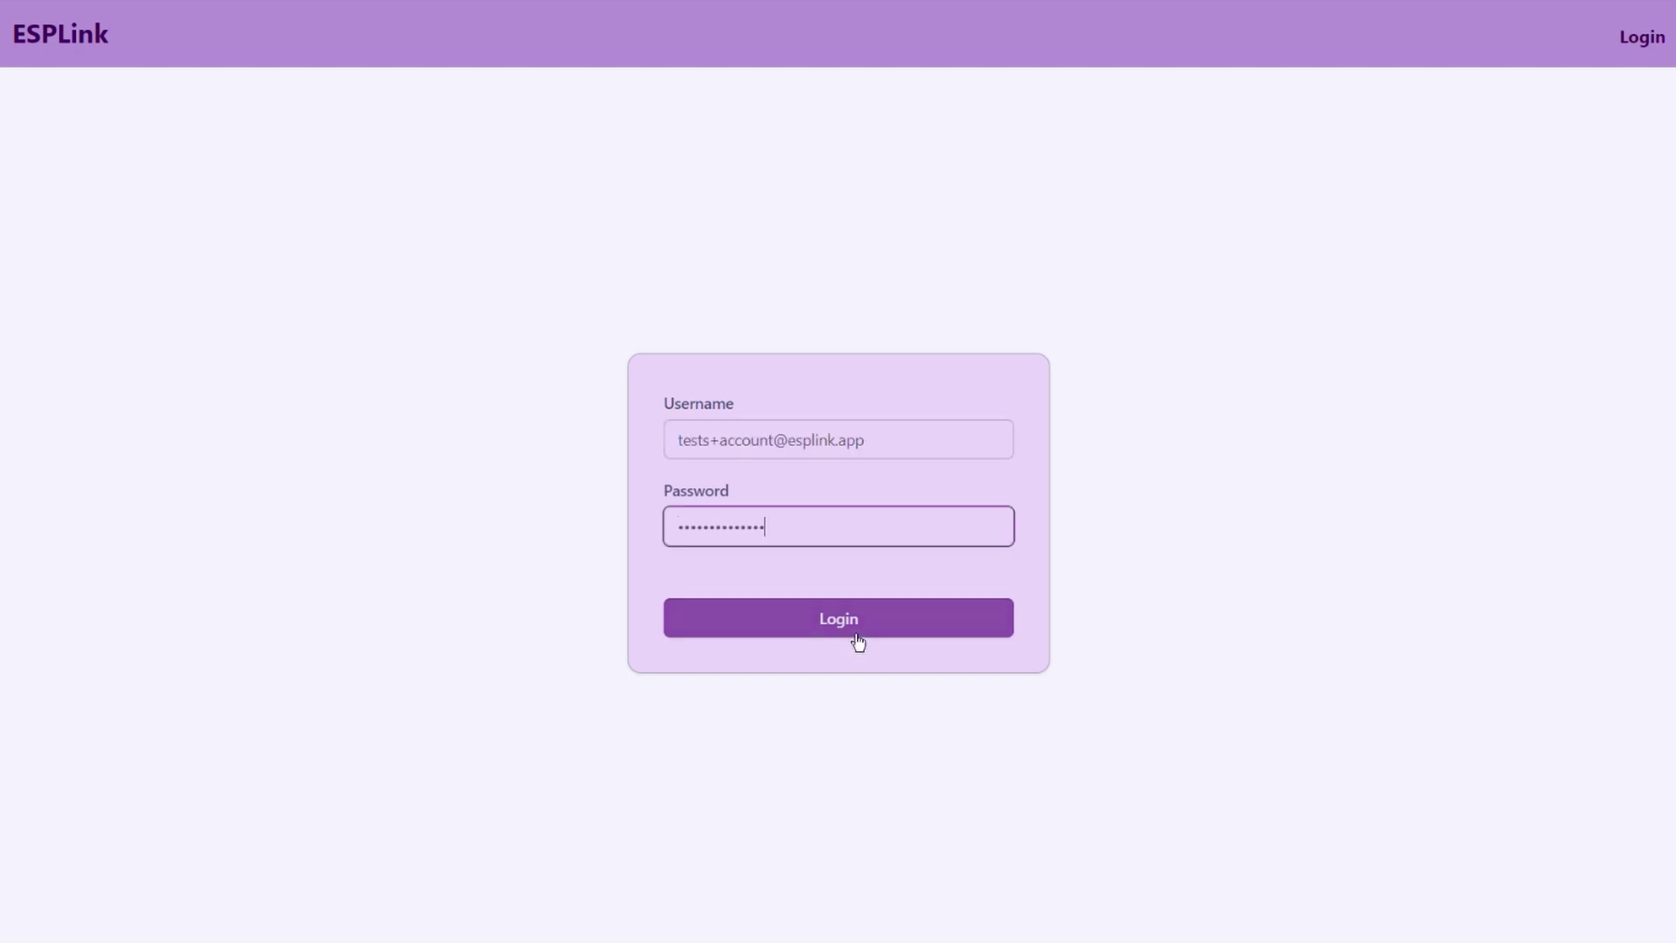
pyautogui.click(857, 641)
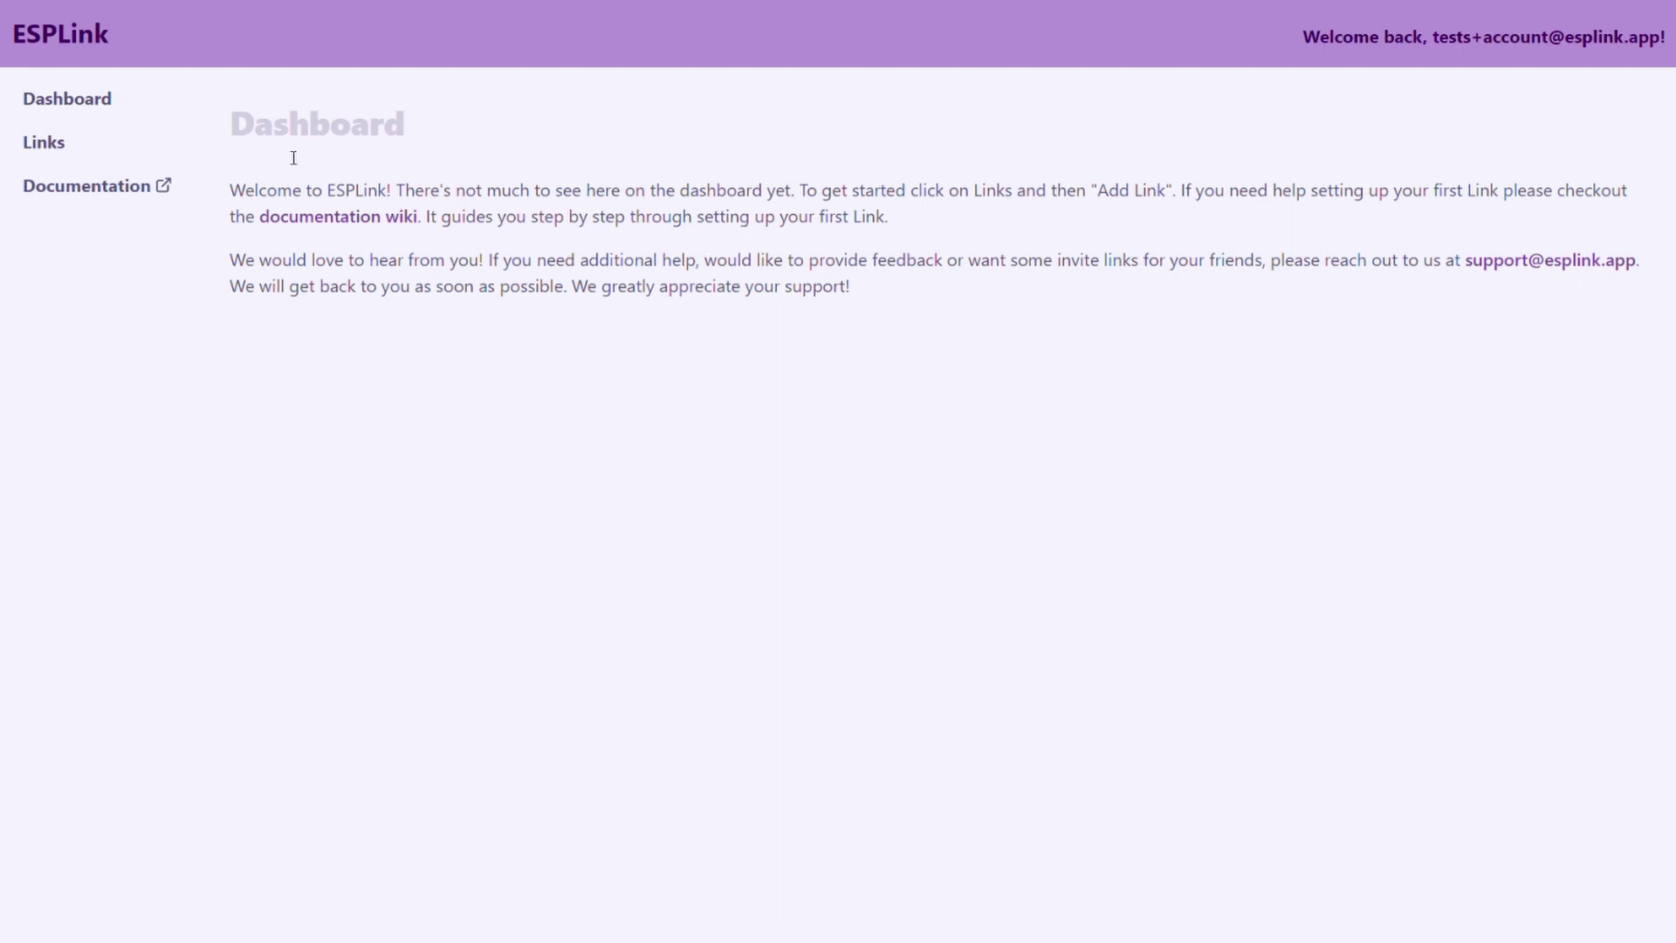
# - Add a new link labelled 'My first Link' on the Links page
pyautogui.click(69, 153)
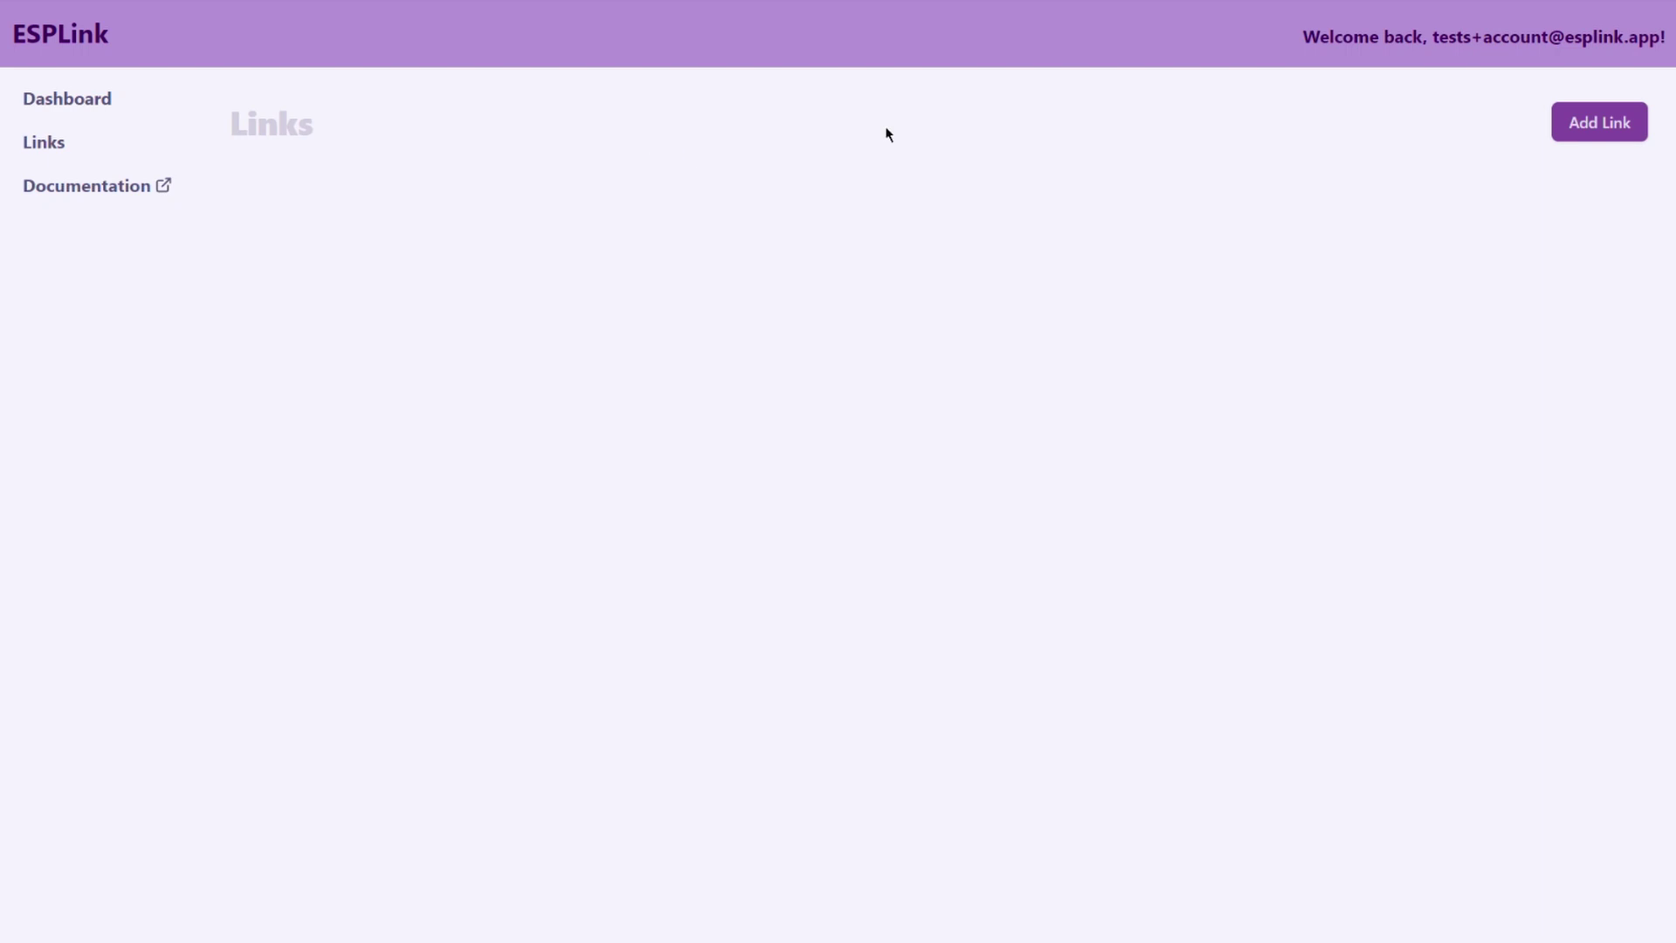
pyautogui.click(1620, 144)
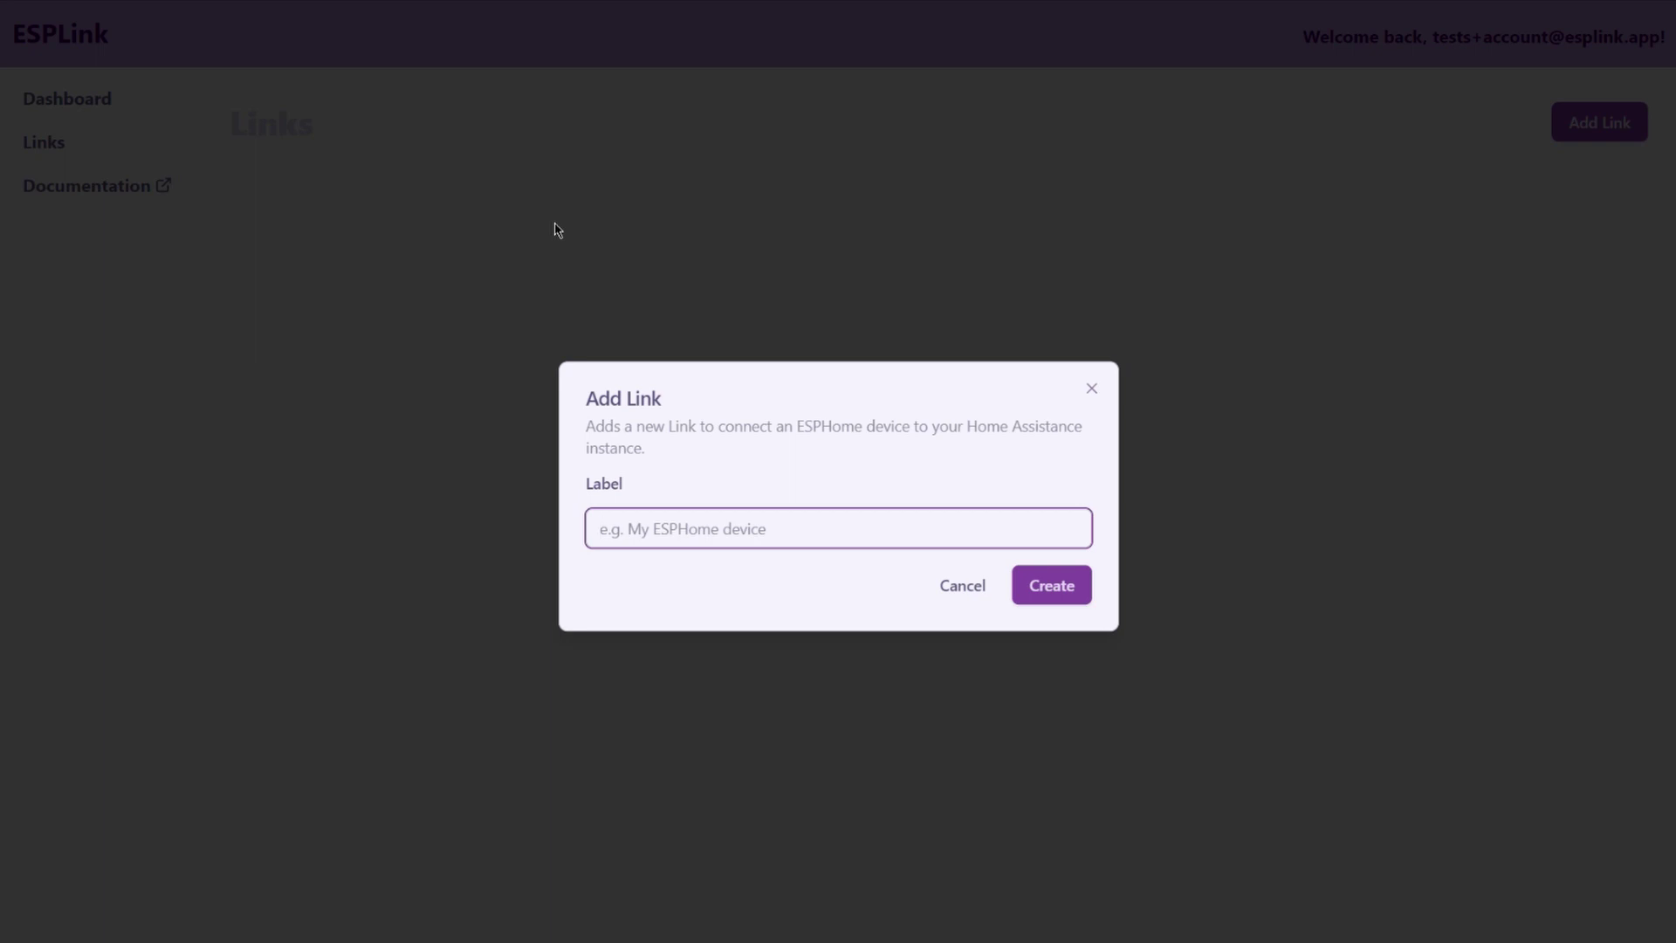
pyautogui.write('My first Link')
pyautogui.press('Return')
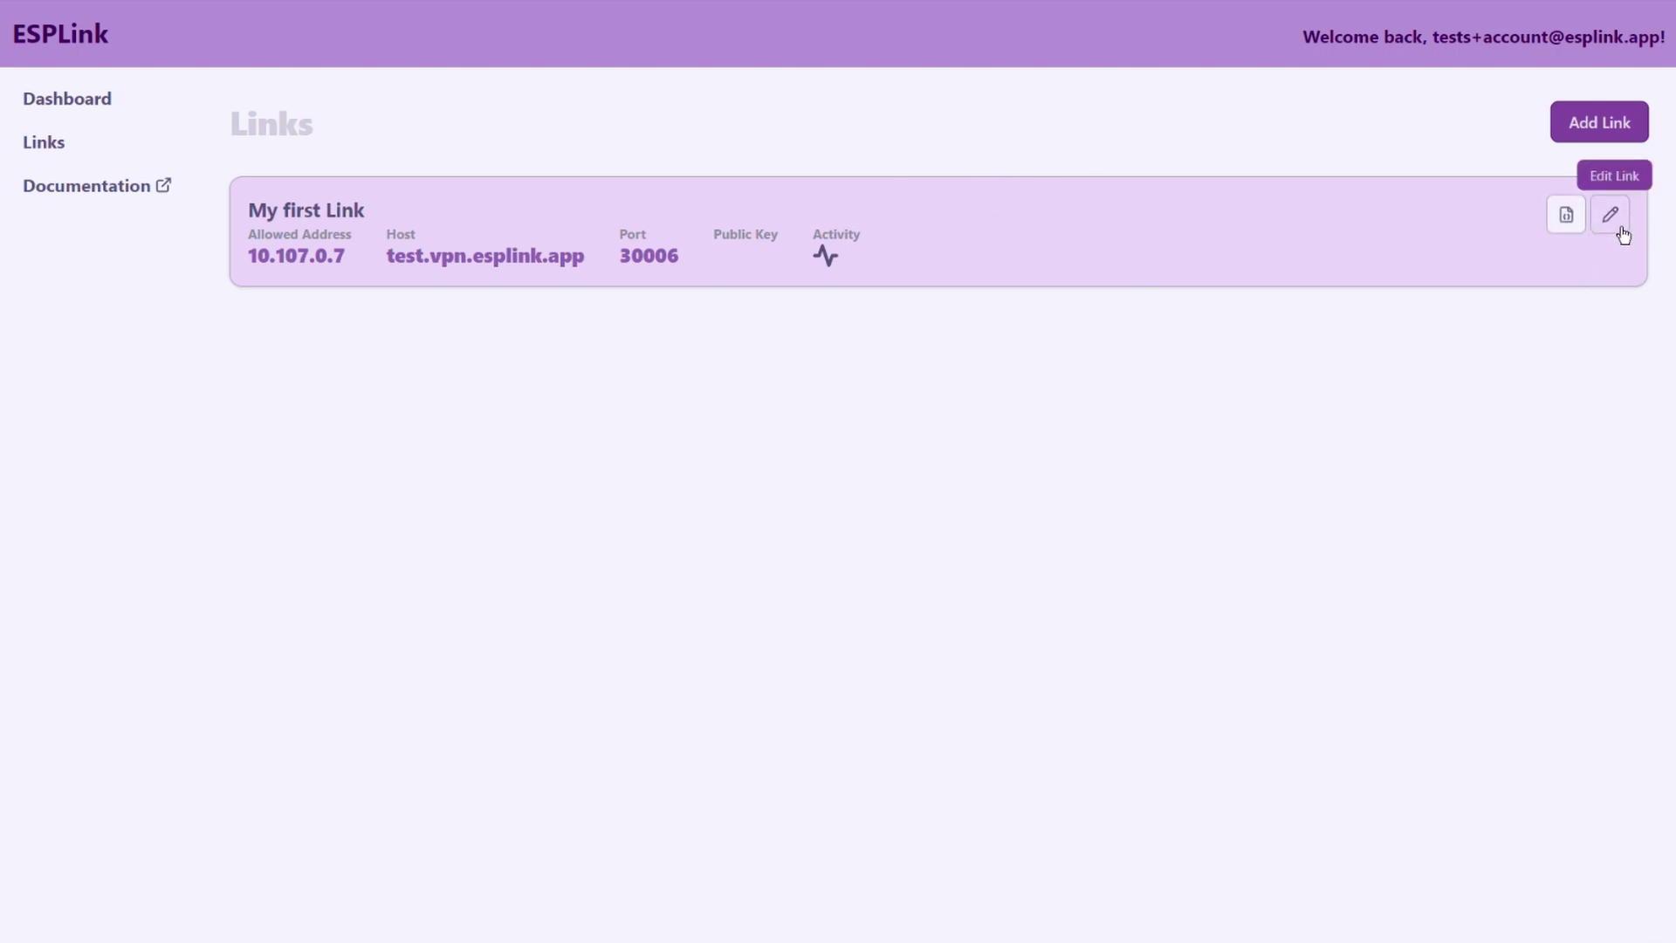
# - Open the edit side panel of the My first Link card
pyautogui.click(1620, 229)
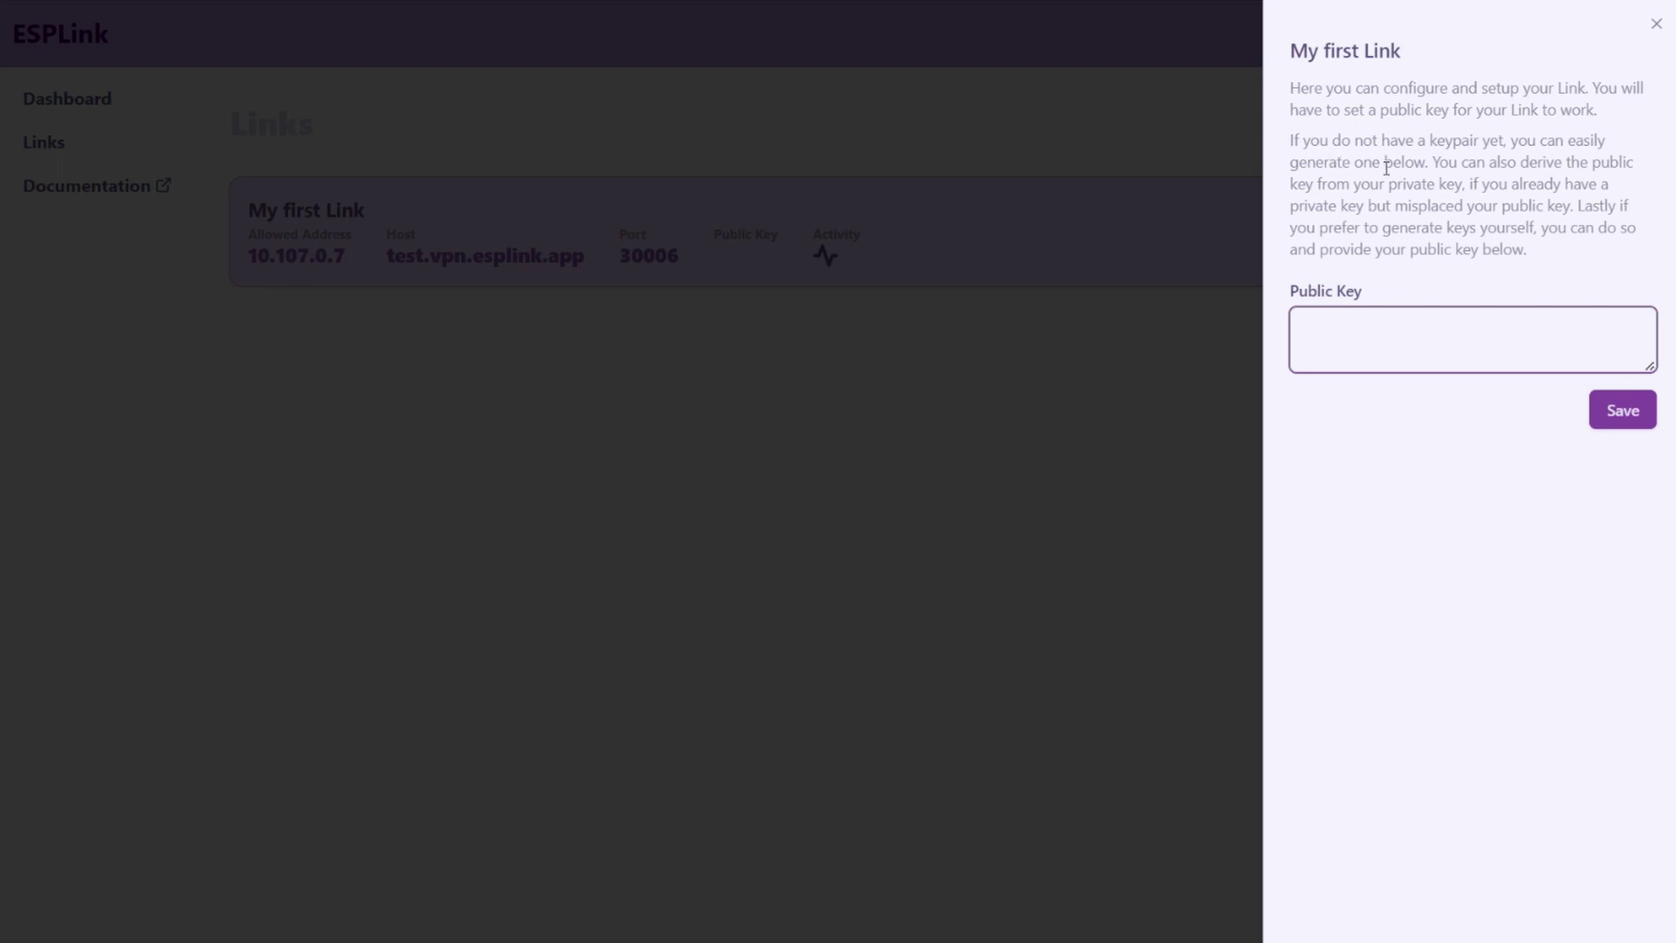
pyautogui.moveTo(1502, 368)
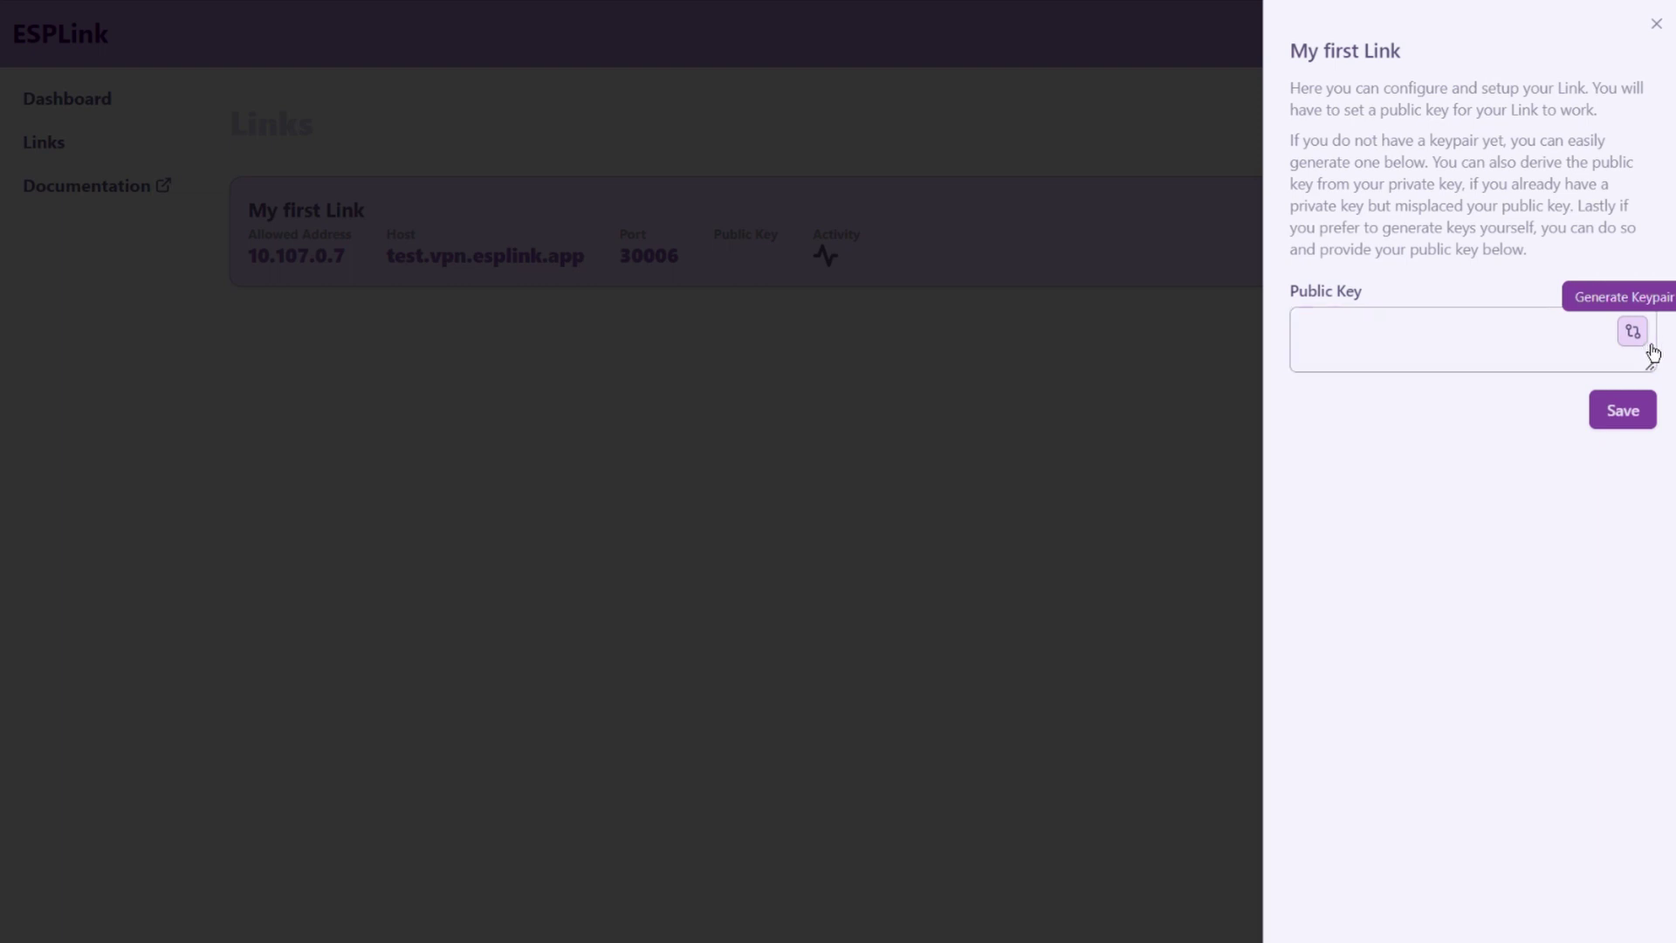
# - Generate a keypair, copy the private key's YAML line, and save the adopted public key
pyautogui.click(1634, 334)
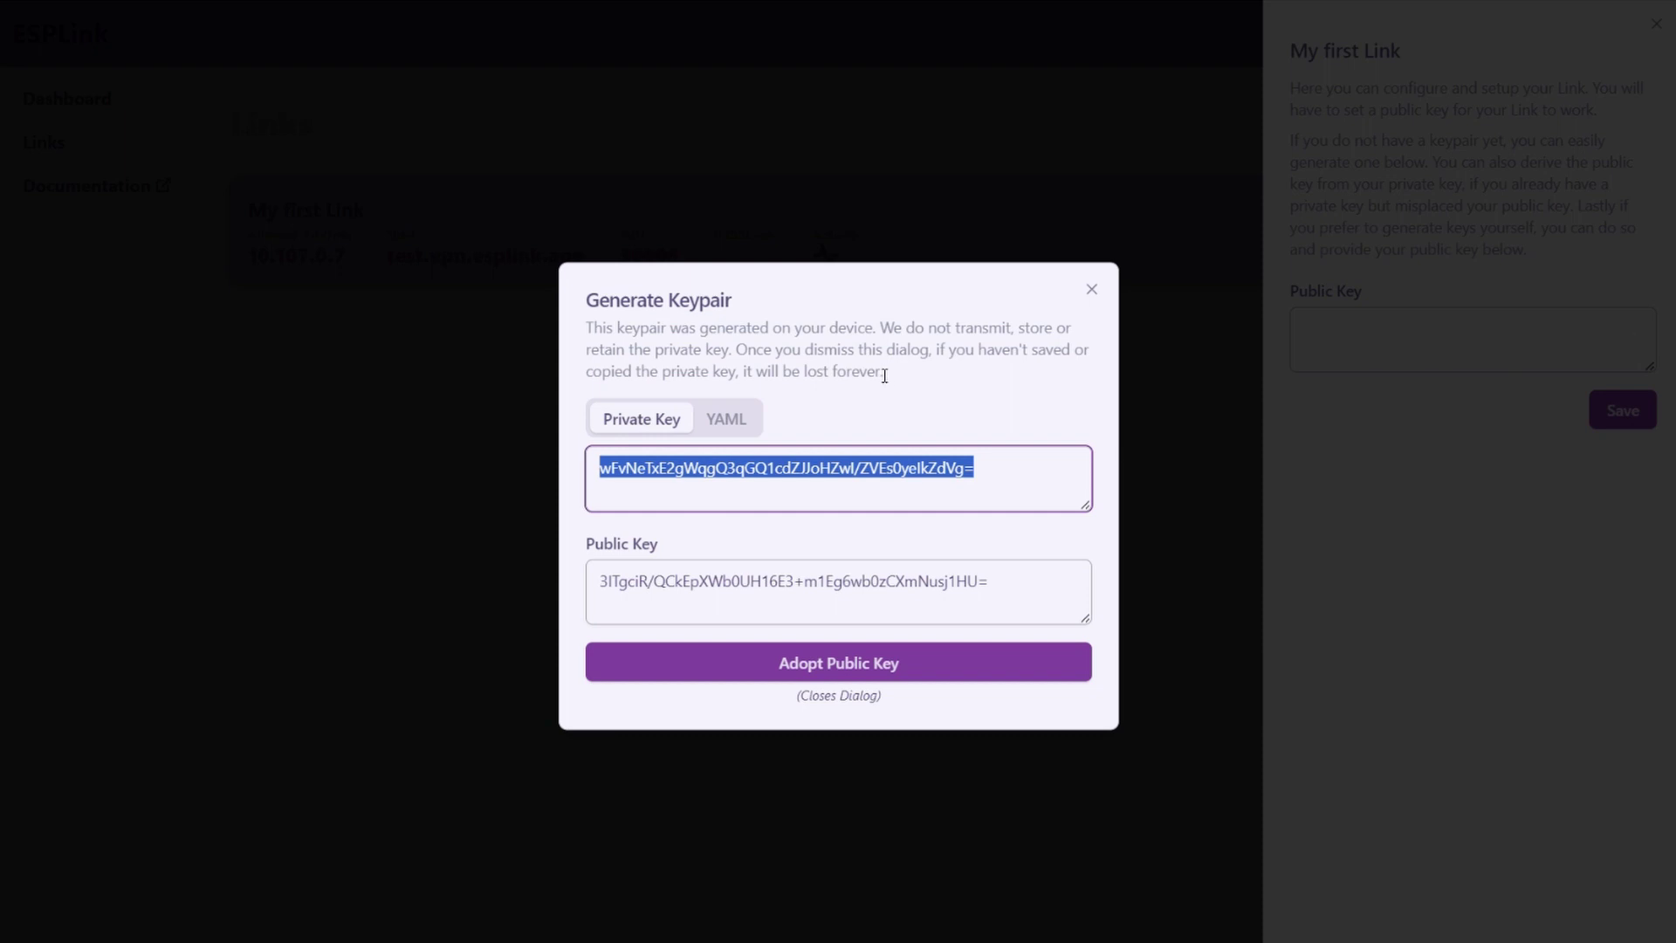
pyautogui.moveTo(971, 490)
pyautogui.click(726, 420)
pyautogui.moveTo(856, 496)
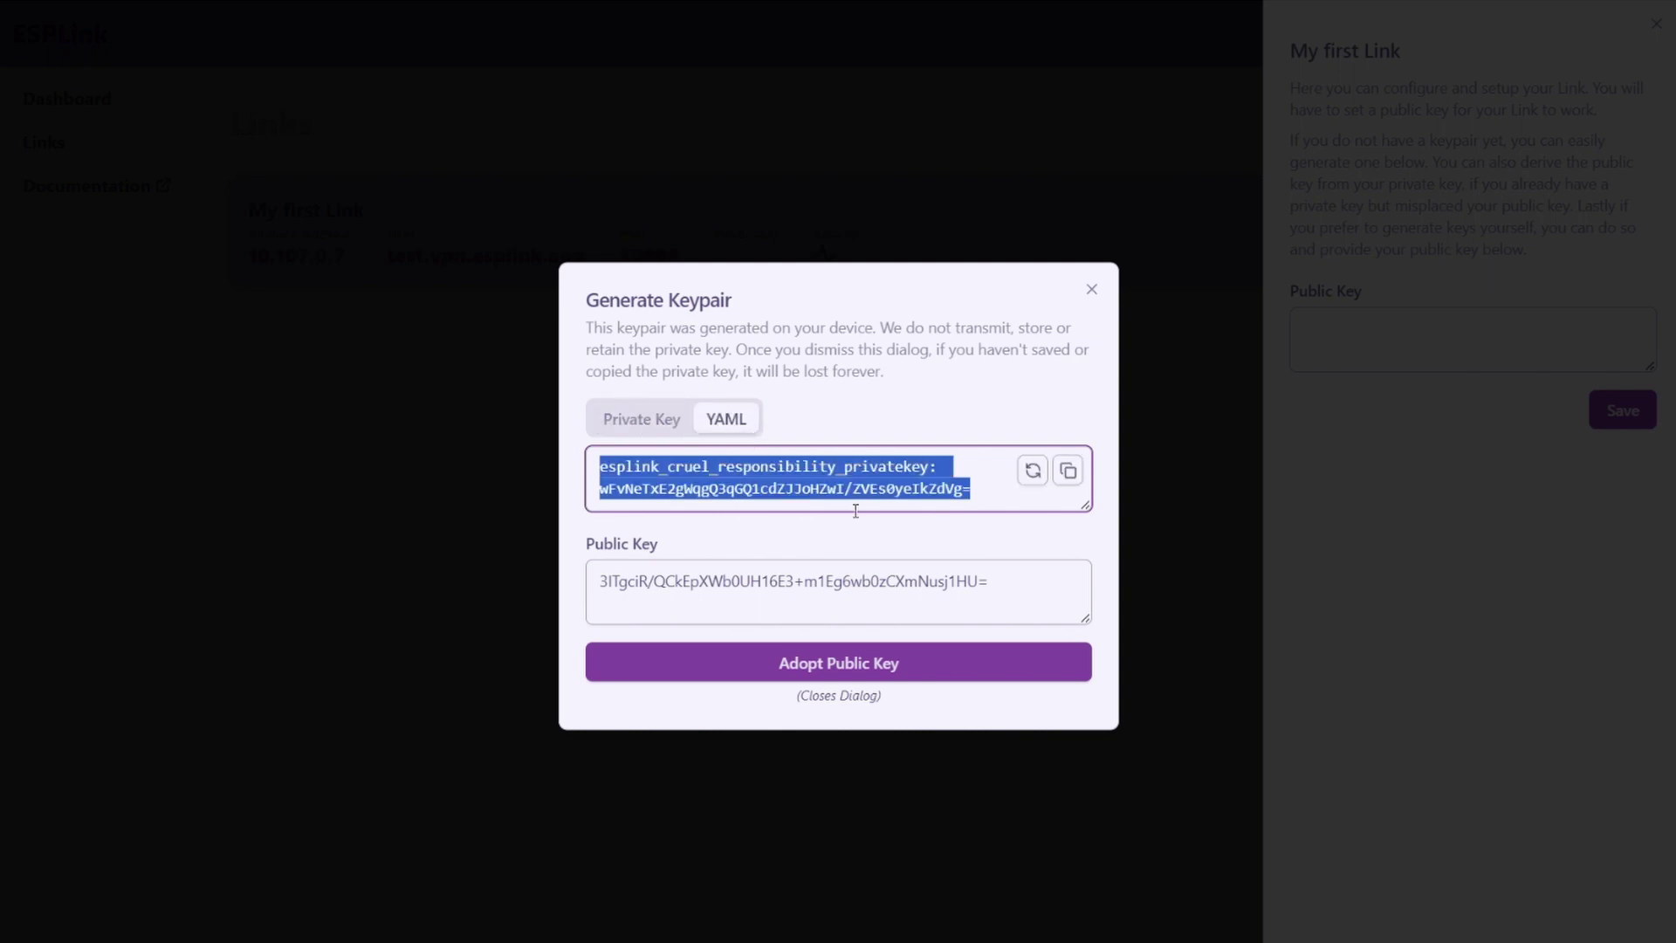
pyautogui.click(1083, 477)
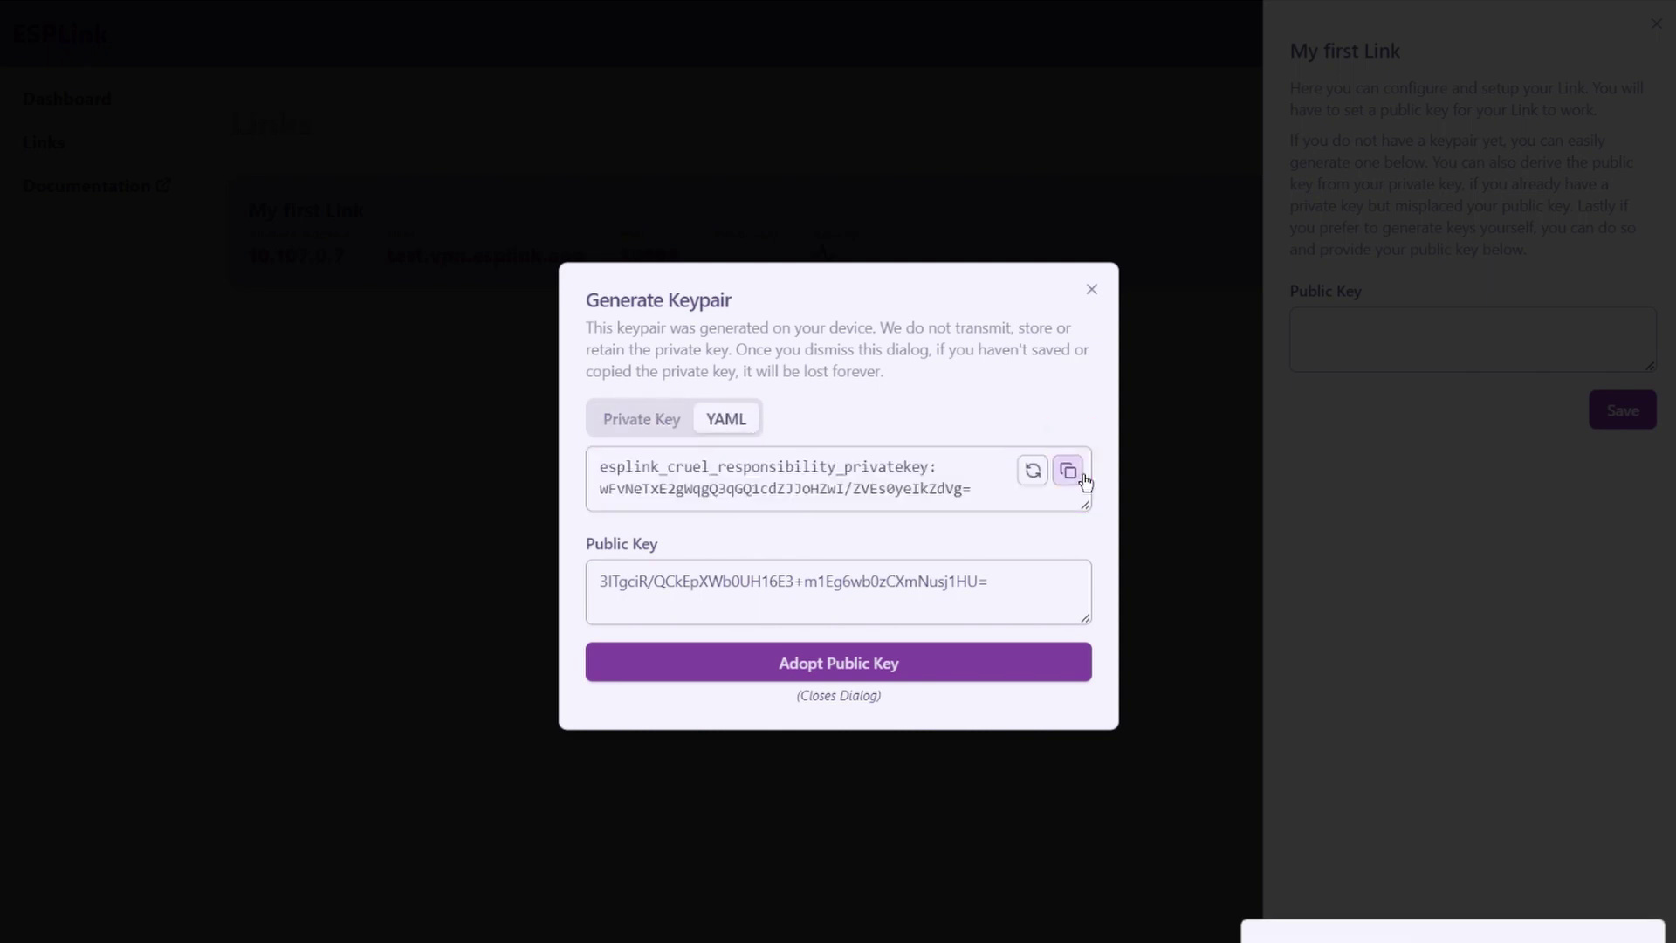
pyautogui.click(839, 688)
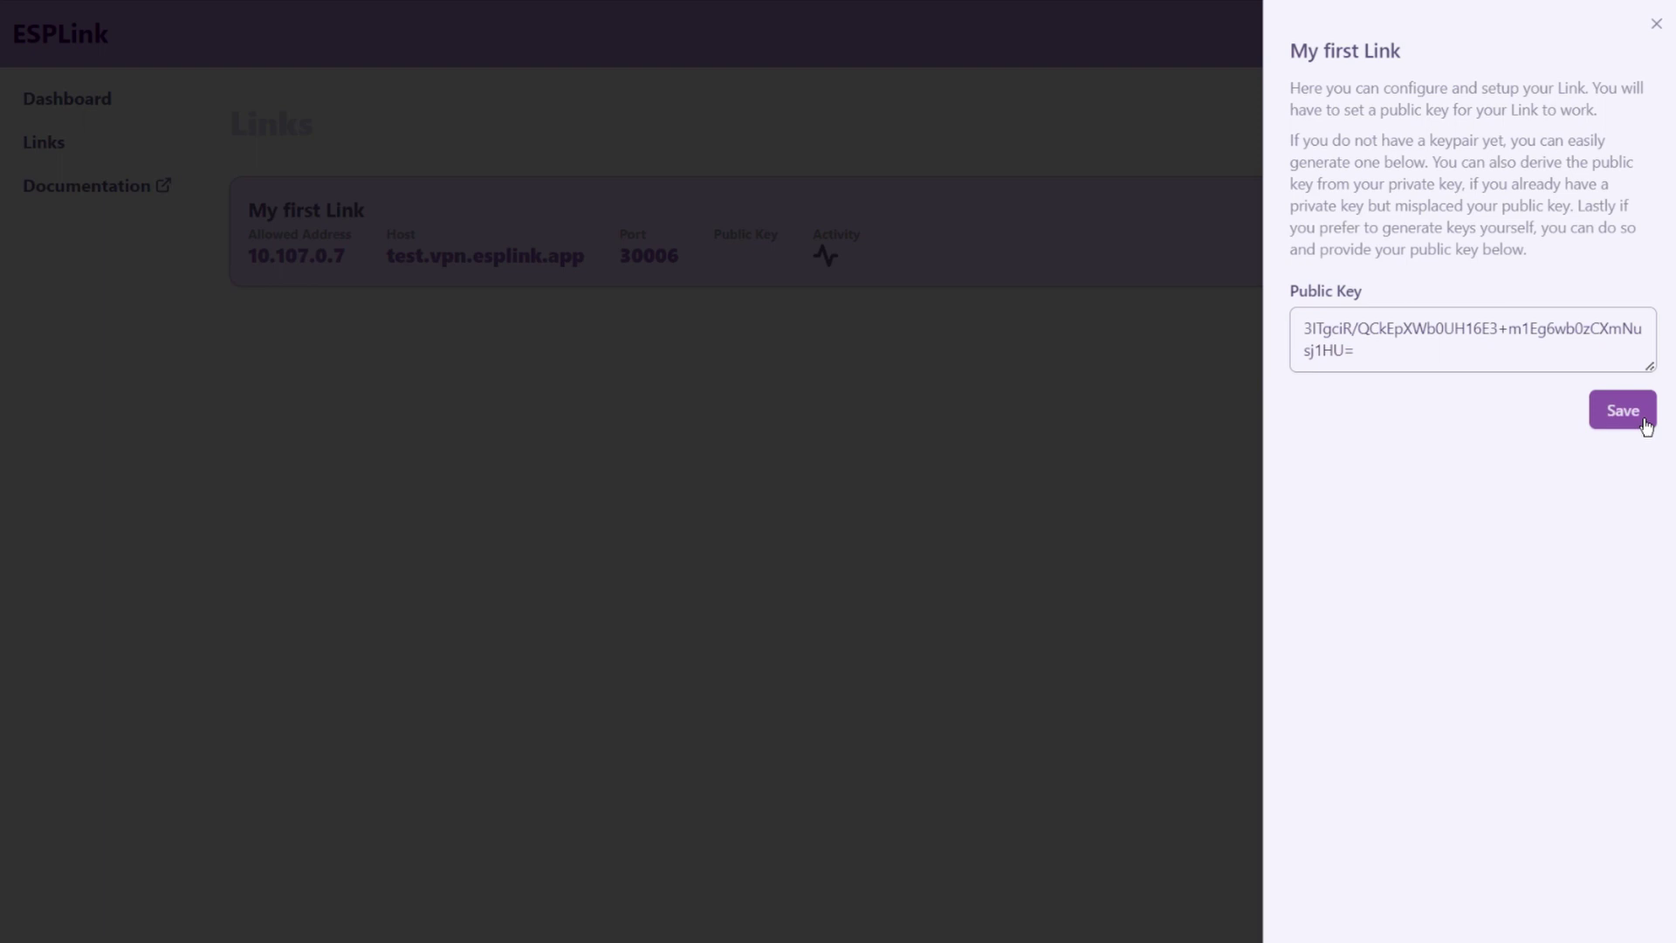
pyautogui.click(1645, 423)
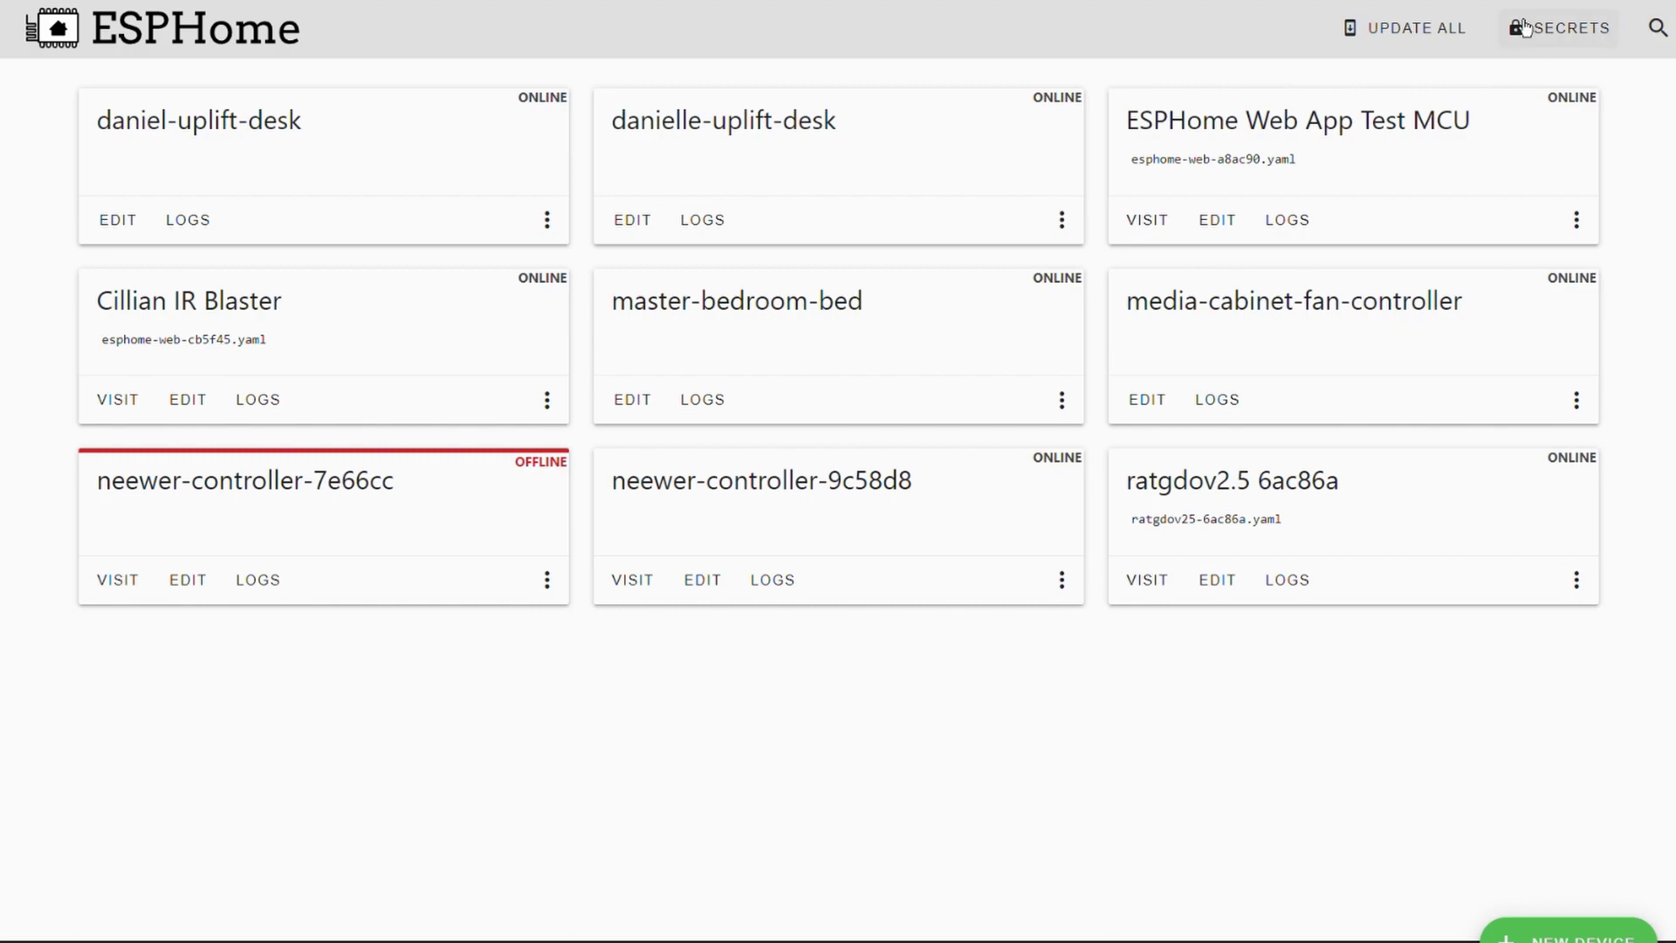
# - Paste the esplink_cruel_responsibility_privatekey line into secrets.yaml and save it
pyautogui.click(1557, 35)
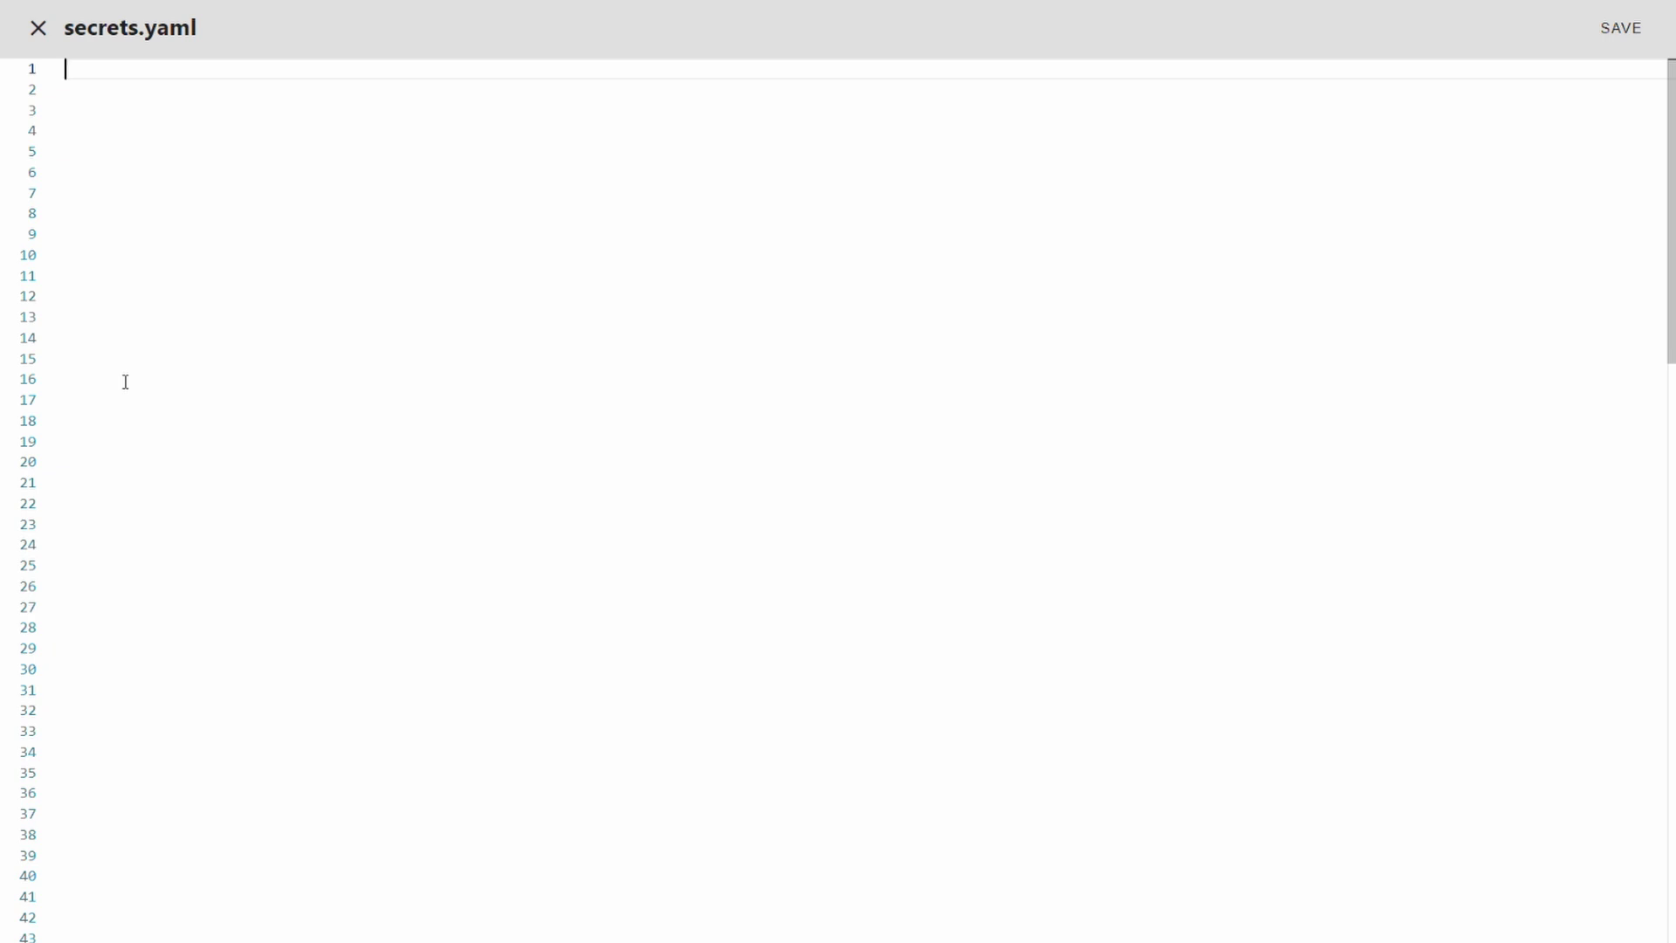
pyautogui.hotkey('ctrl', 'v')
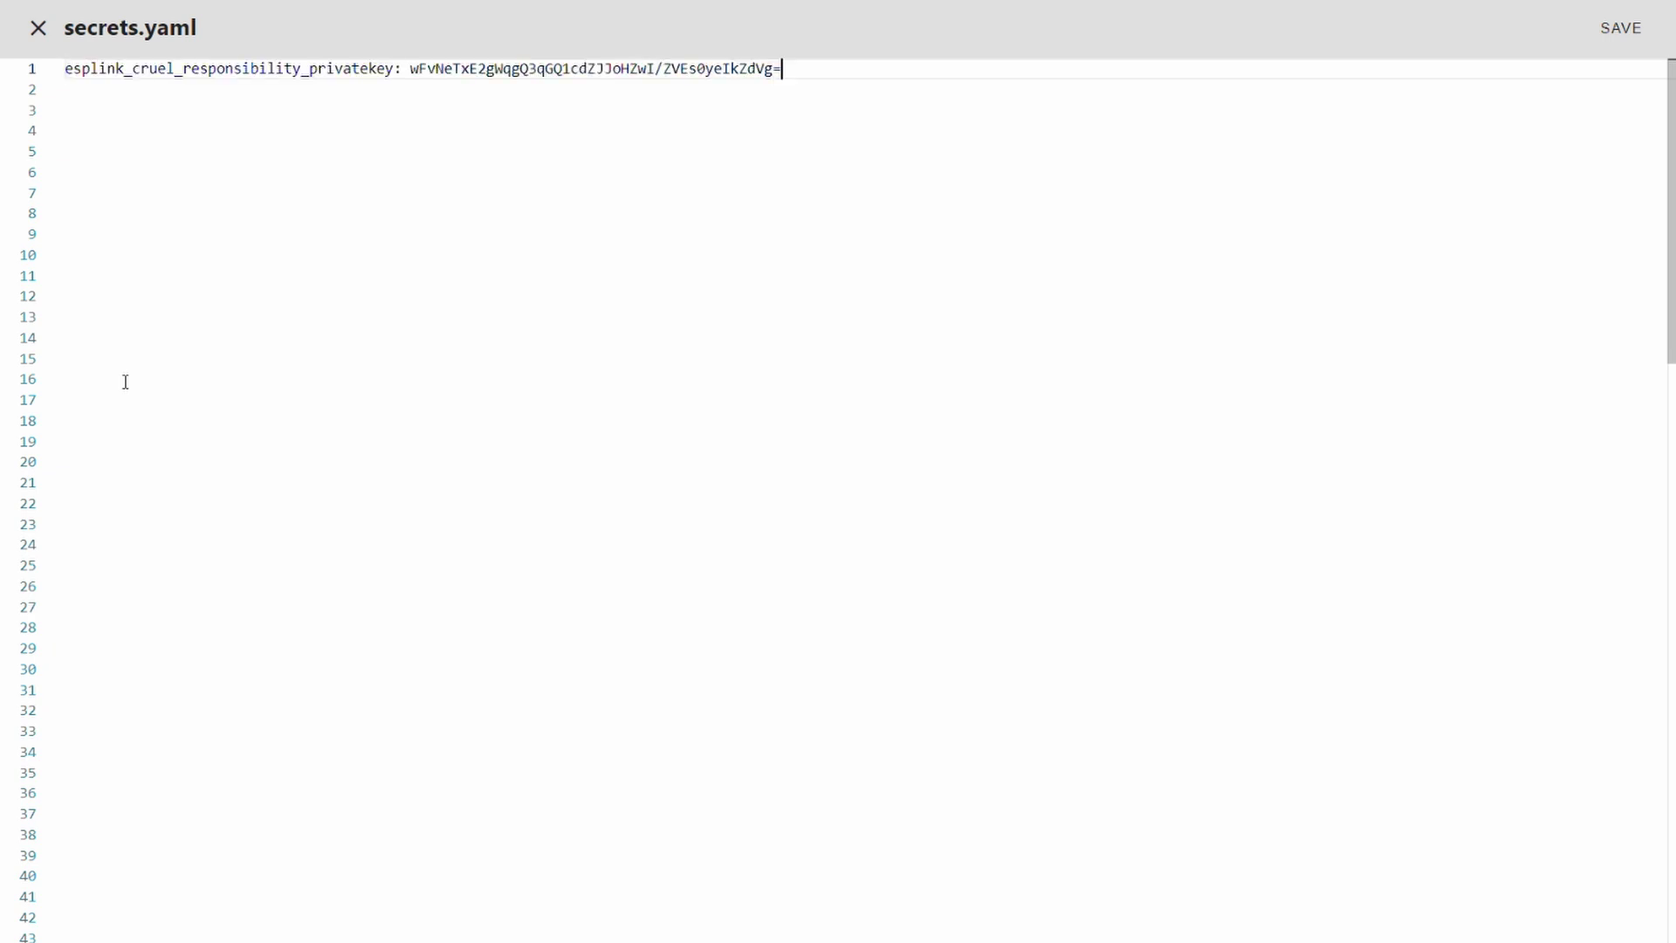
pyautogui.click(457, 91)
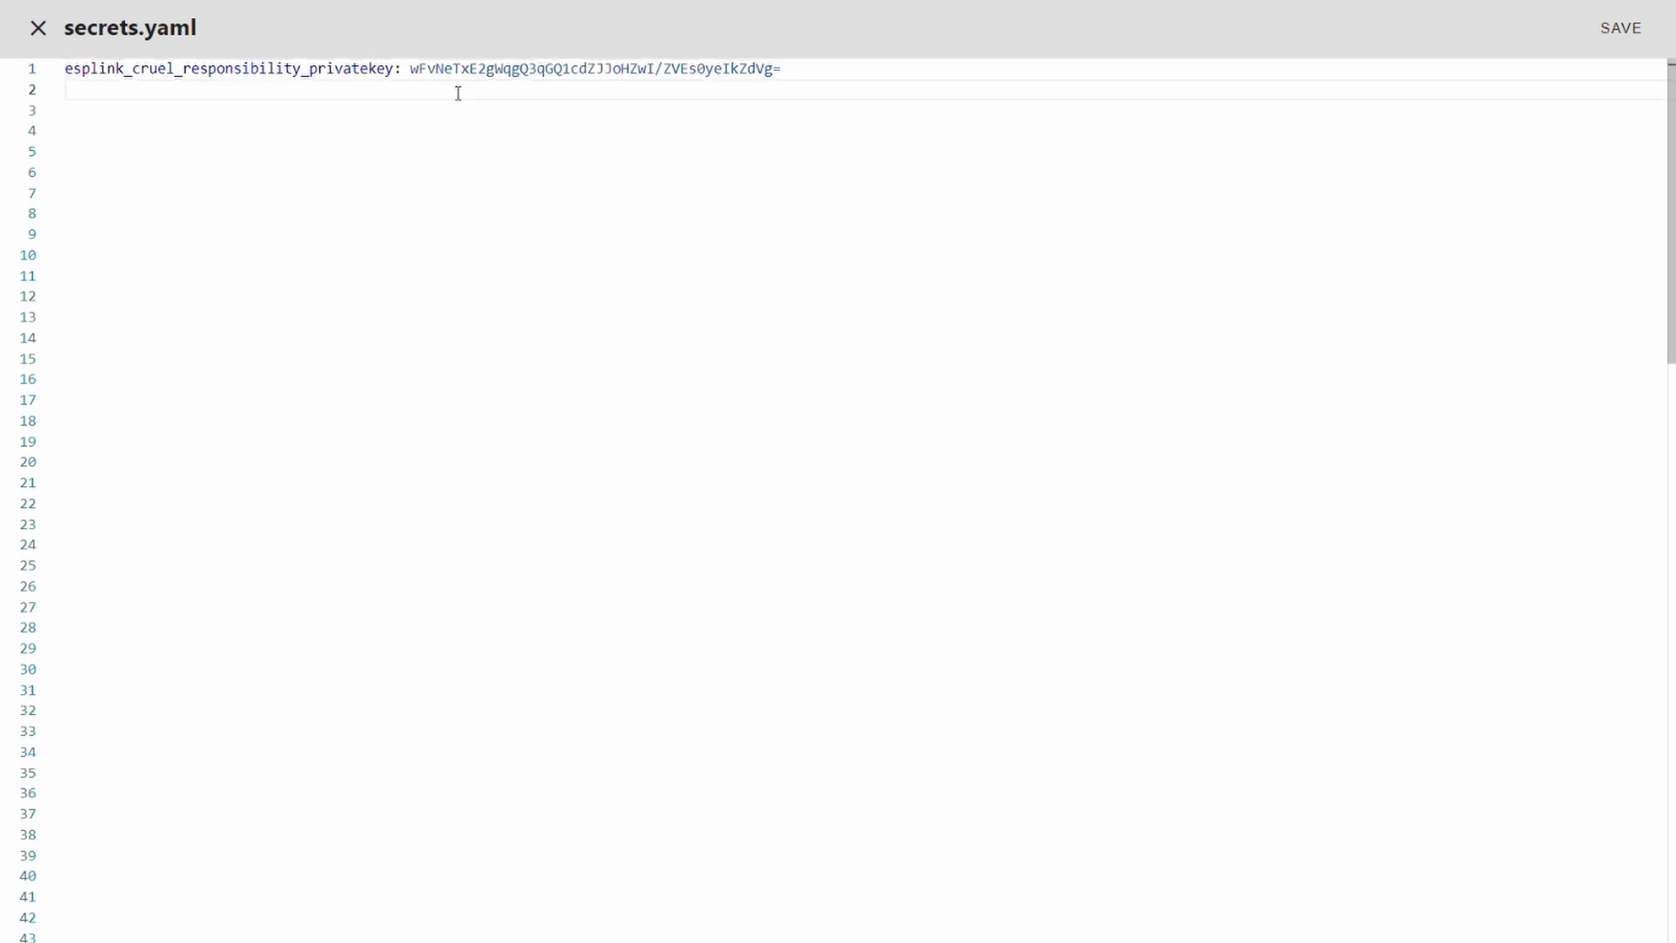
pyautogui.click(1618, 39)
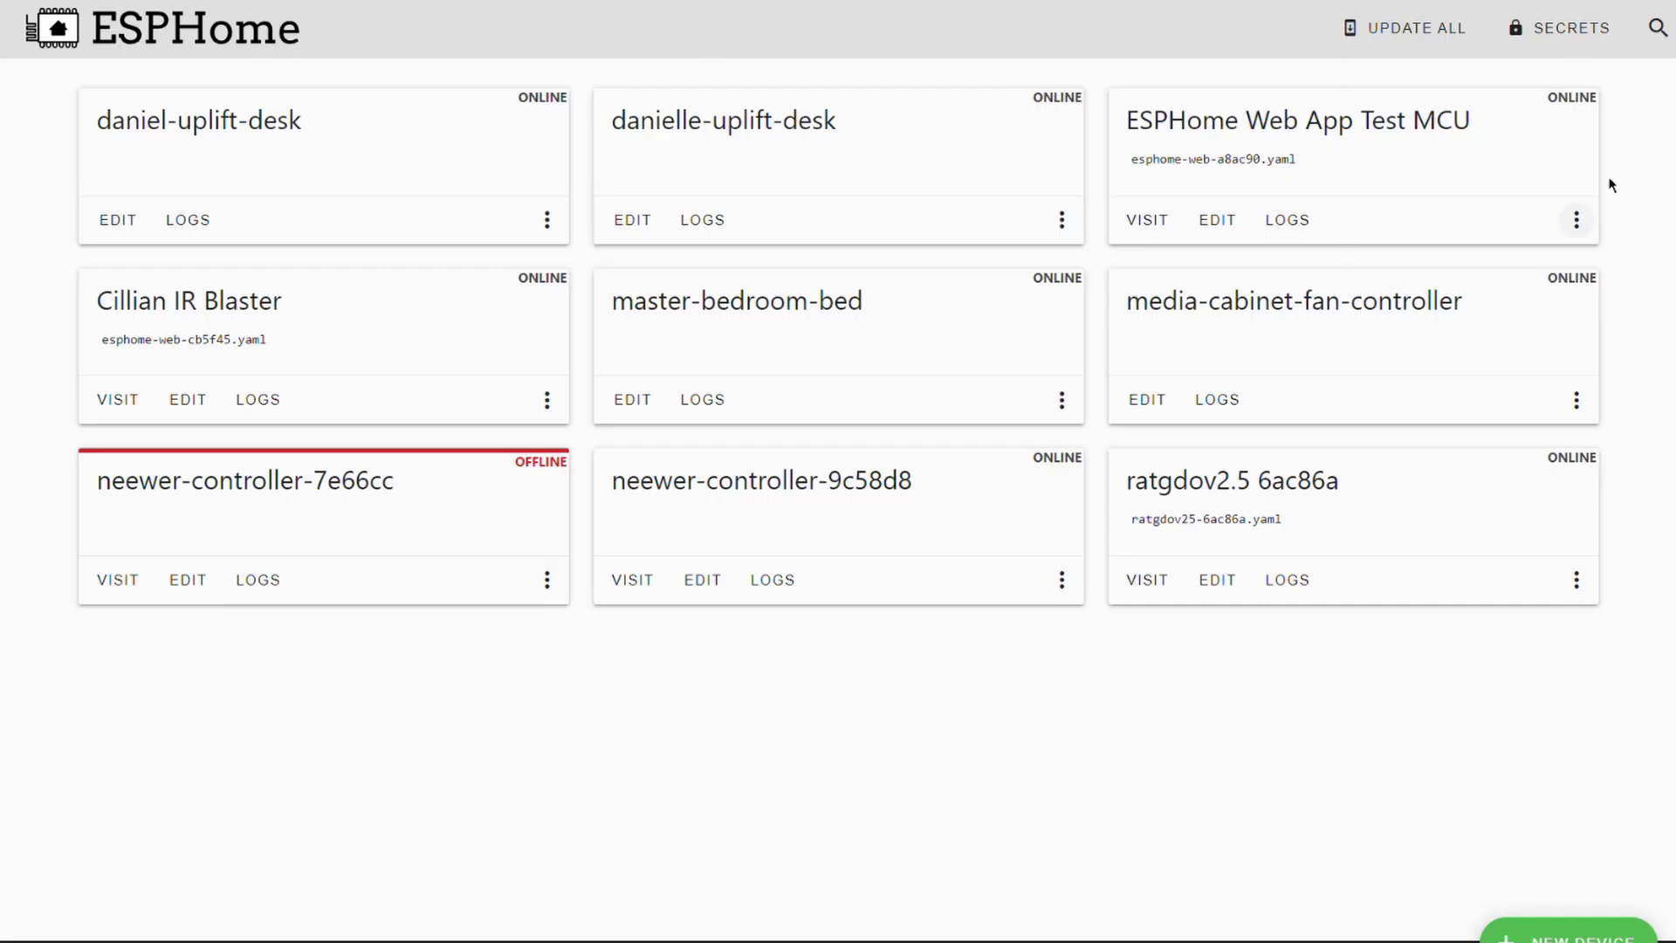
# - Open esphome-web-a8ac90.yaml for the ESPHome Web App Test MCU and look through it
pyautogui.click(1218, 238)
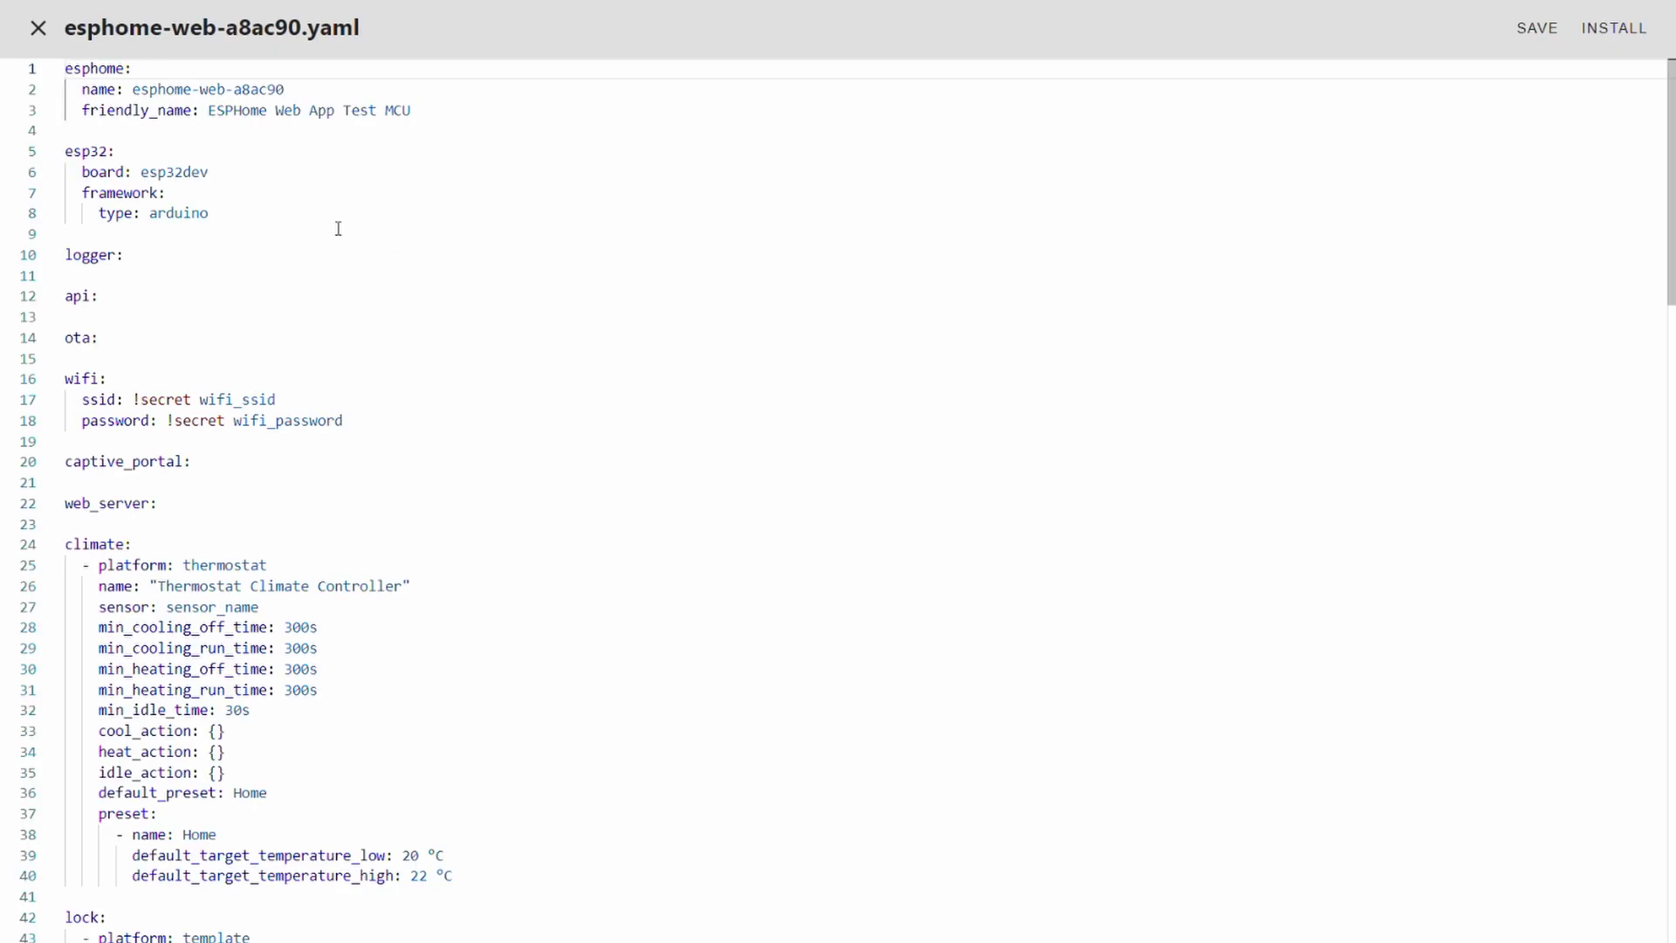
pyautogui.scroll(-10, 382, 358)
pyautogui.scroll(-15, 415, 389)
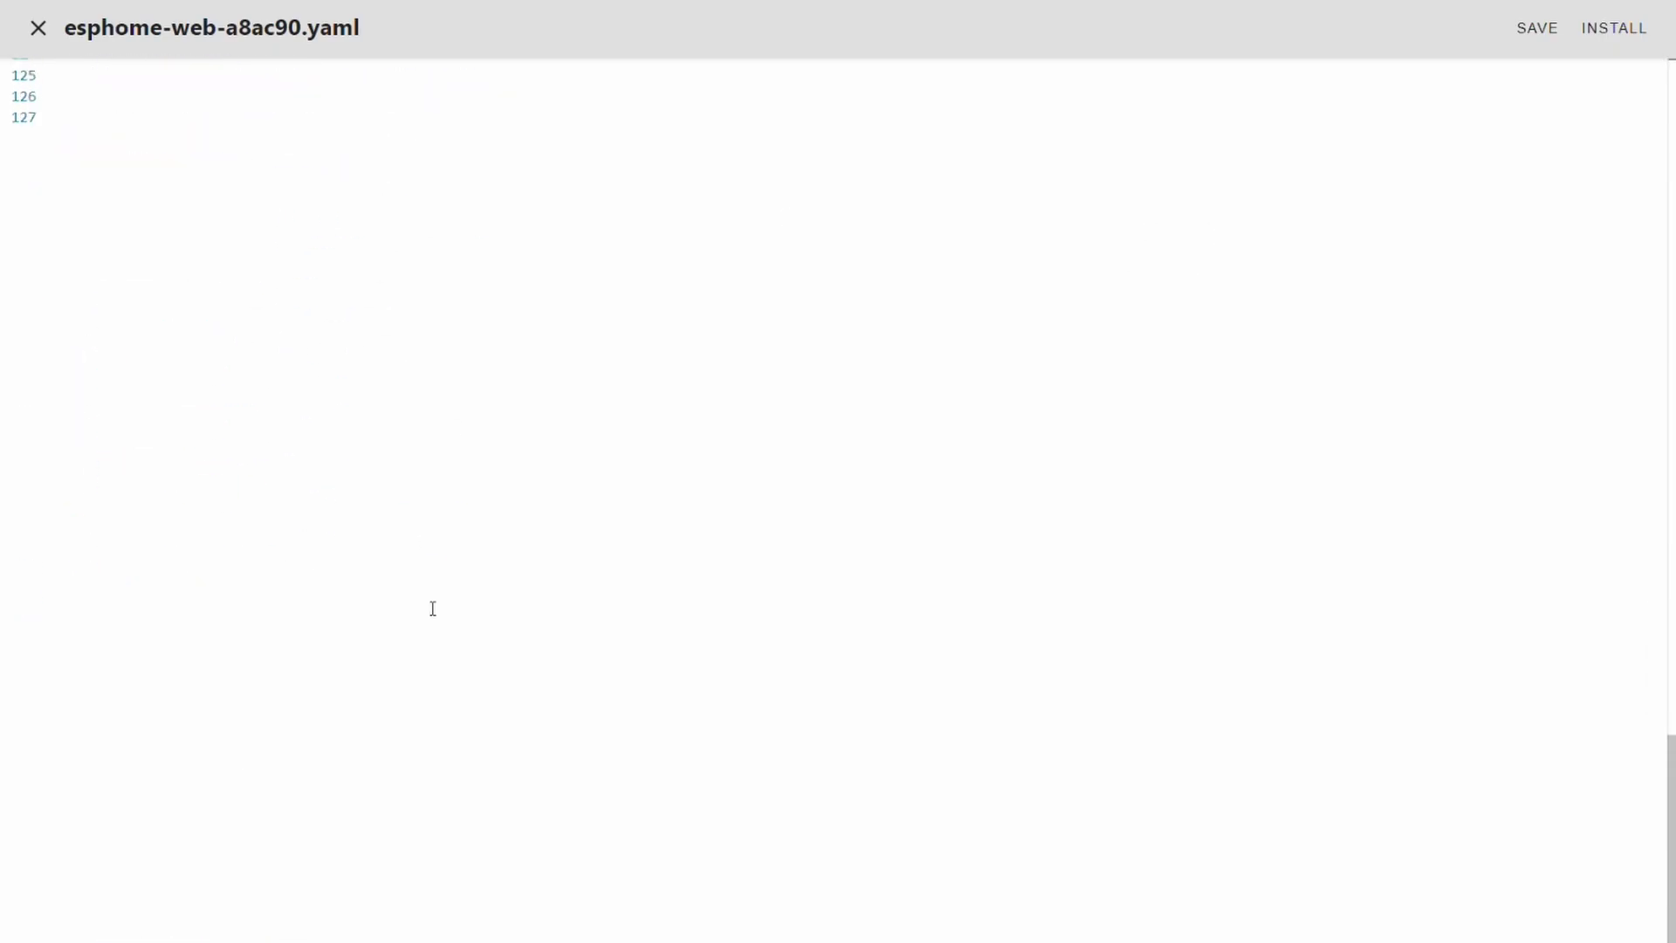
pyautogui.scroll(15, 430, 602)
pyautogui.scroll(15, 419, 622)
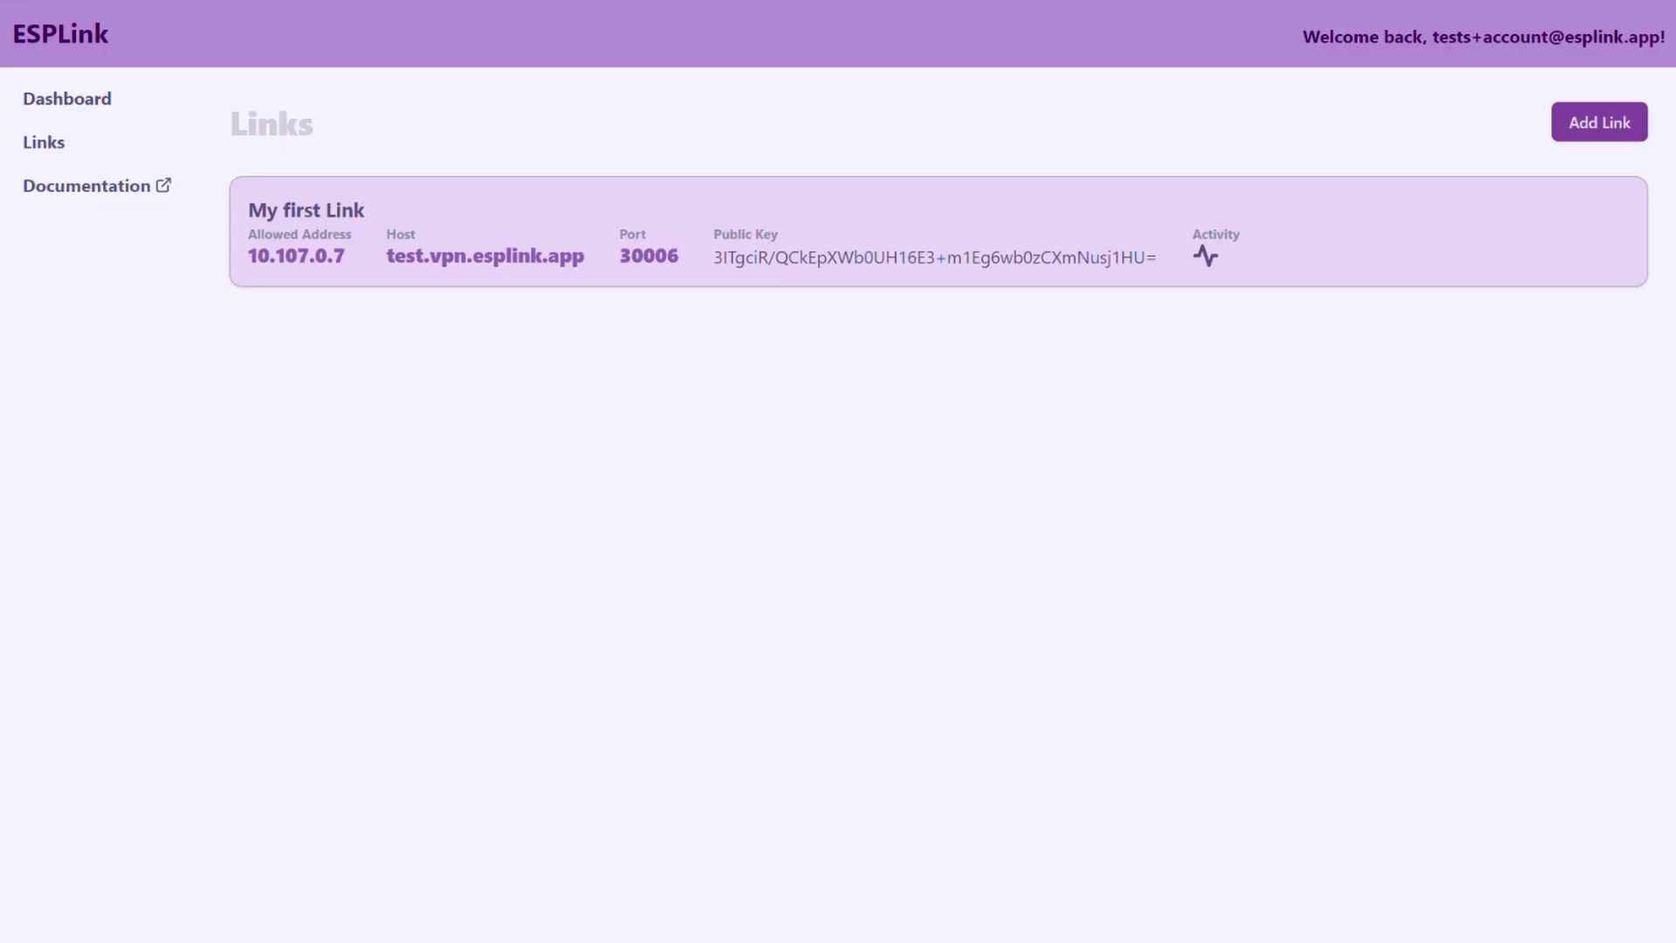
pyautogui.moveTo(981, 205)
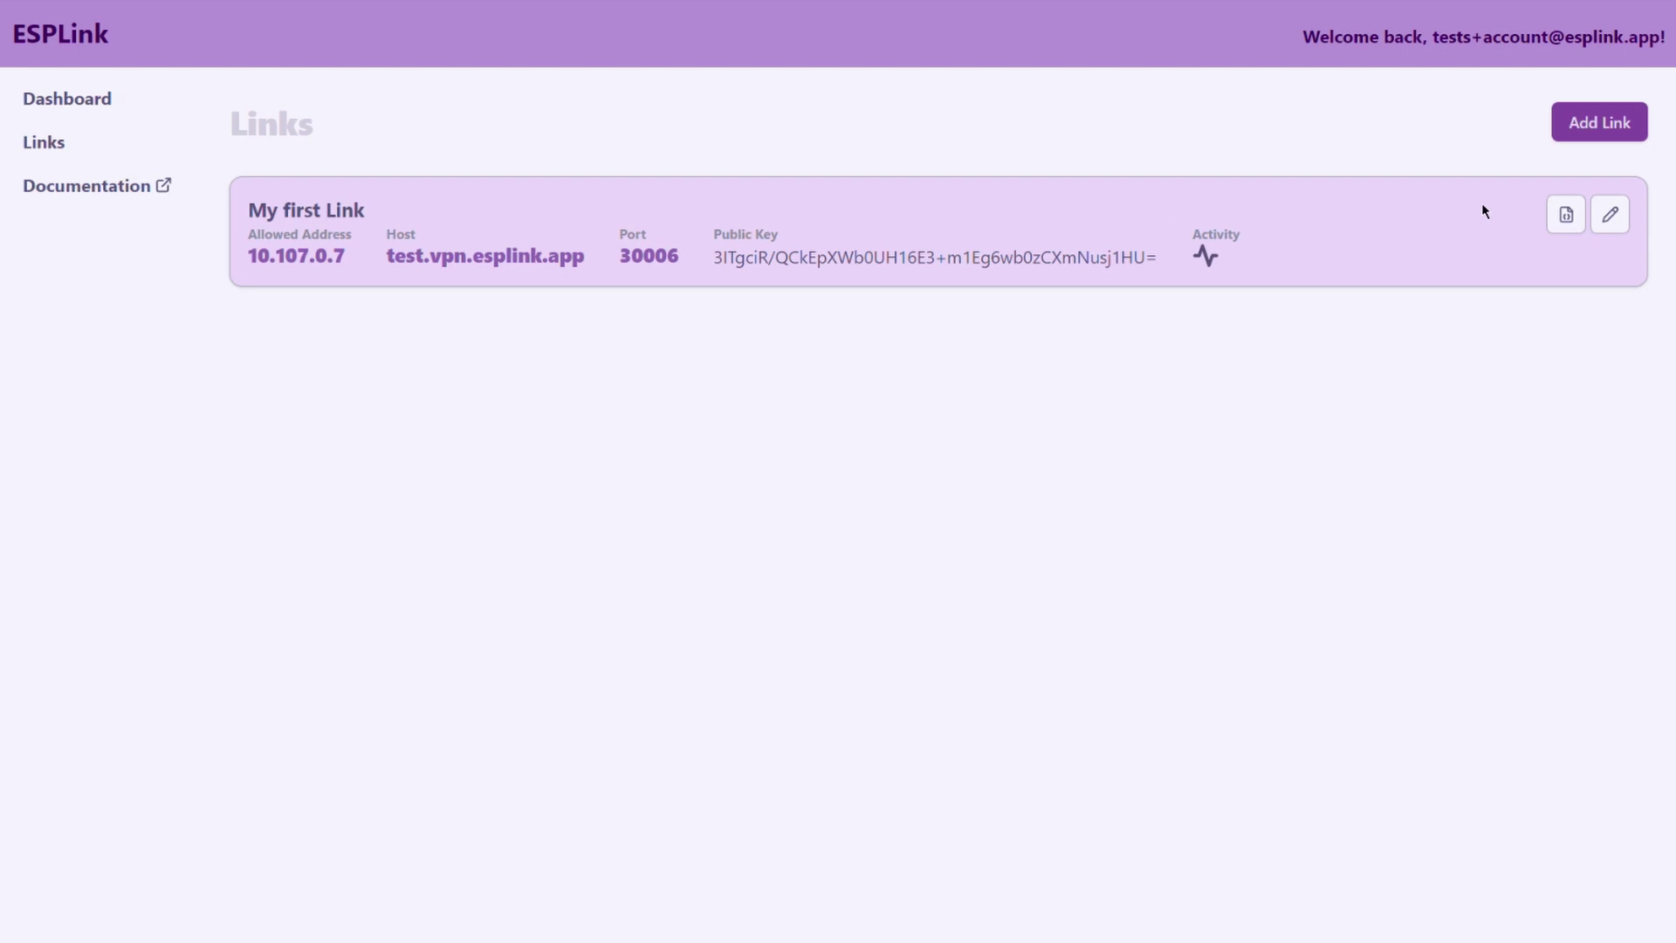
# - Copy My first Link's ESPHome configuration snippet from its config dialog
pyautogui.click(1572, 229)
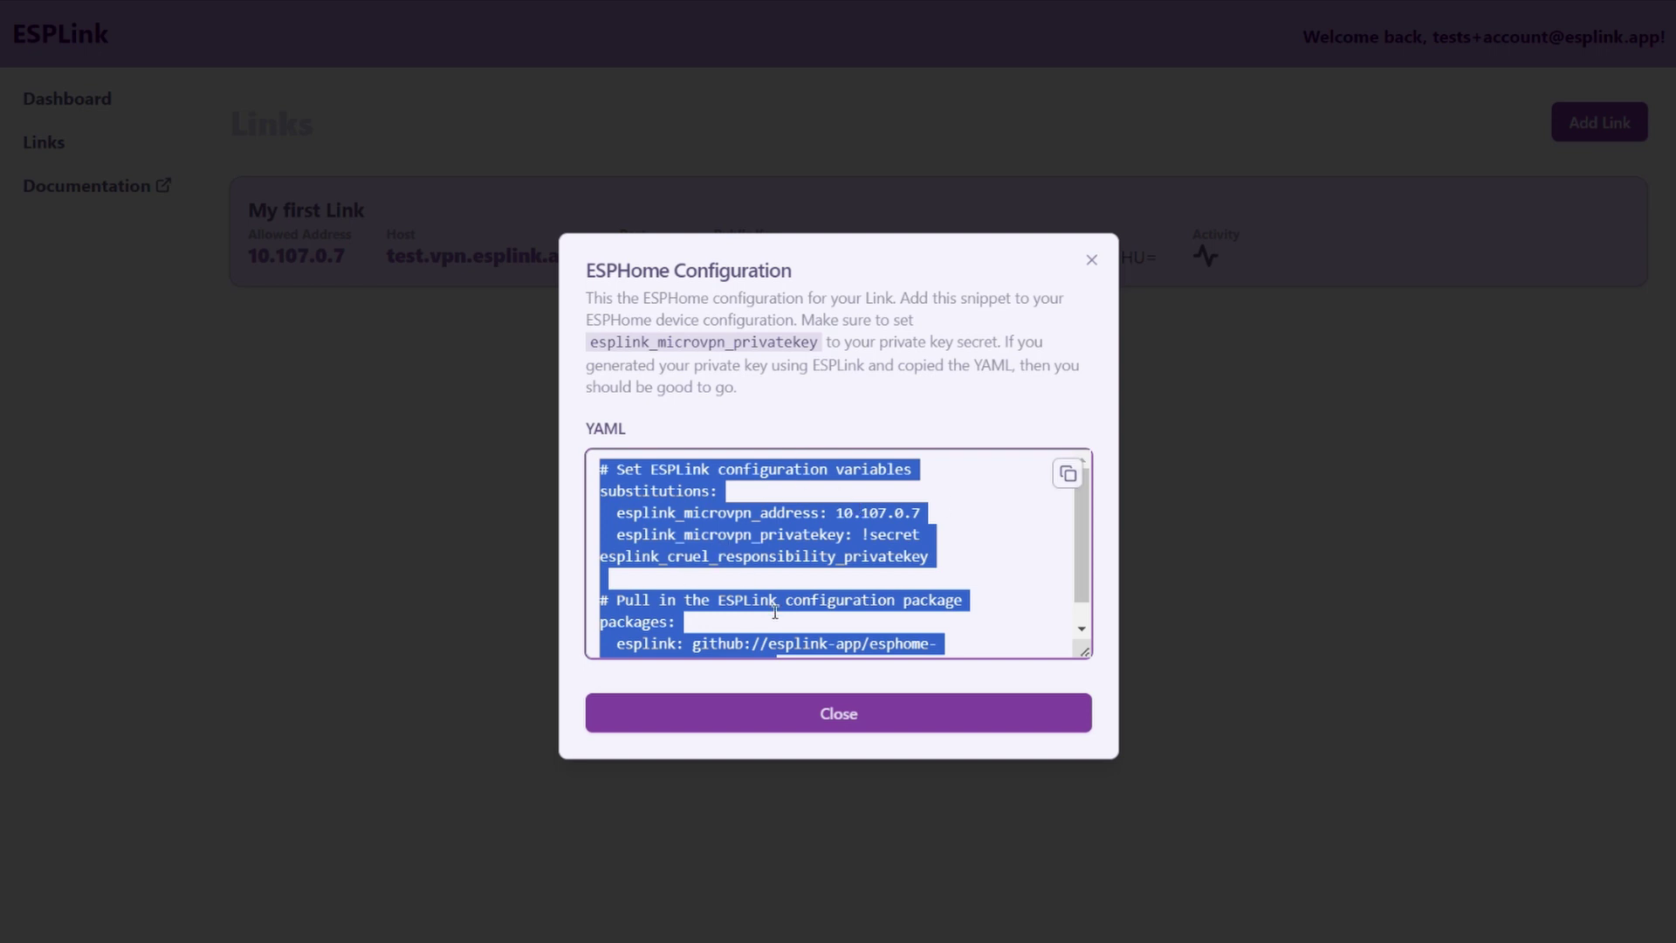
pyautogui.scroll(-1, 809, 593)
pyautogui.scroll(1, 810, 592)
pyautogui.click(1067, 473)
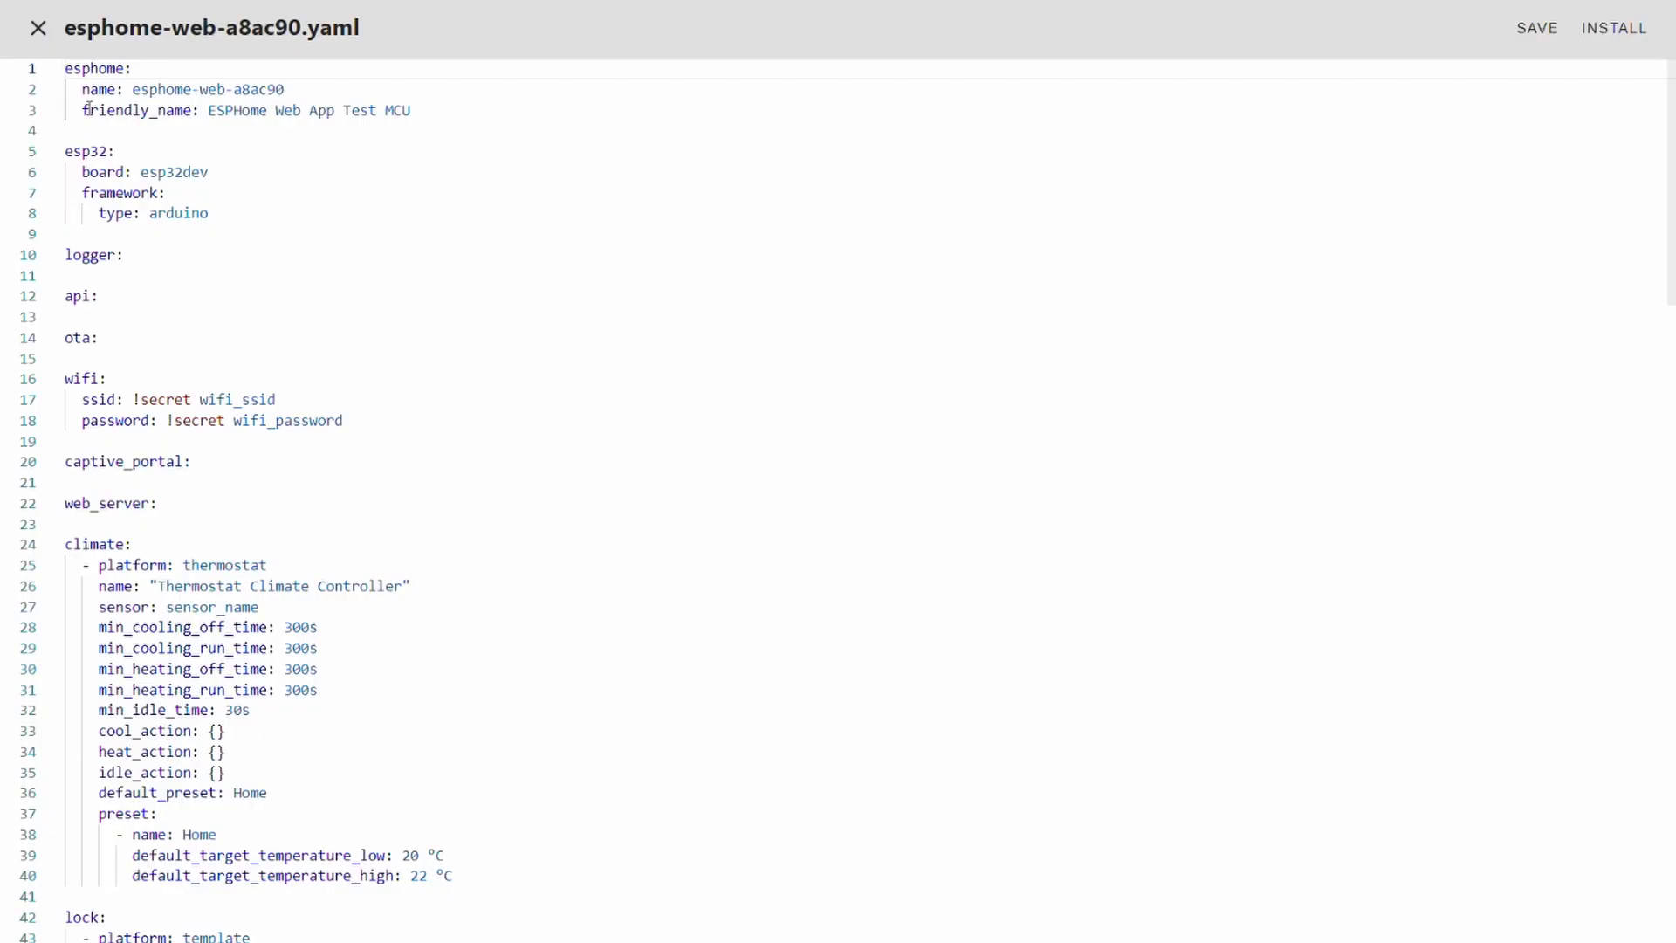
# - Paste the ESPLink snippet at the top of esphome-web-a8ac90.yaml and save
pyautogui.press('Return')
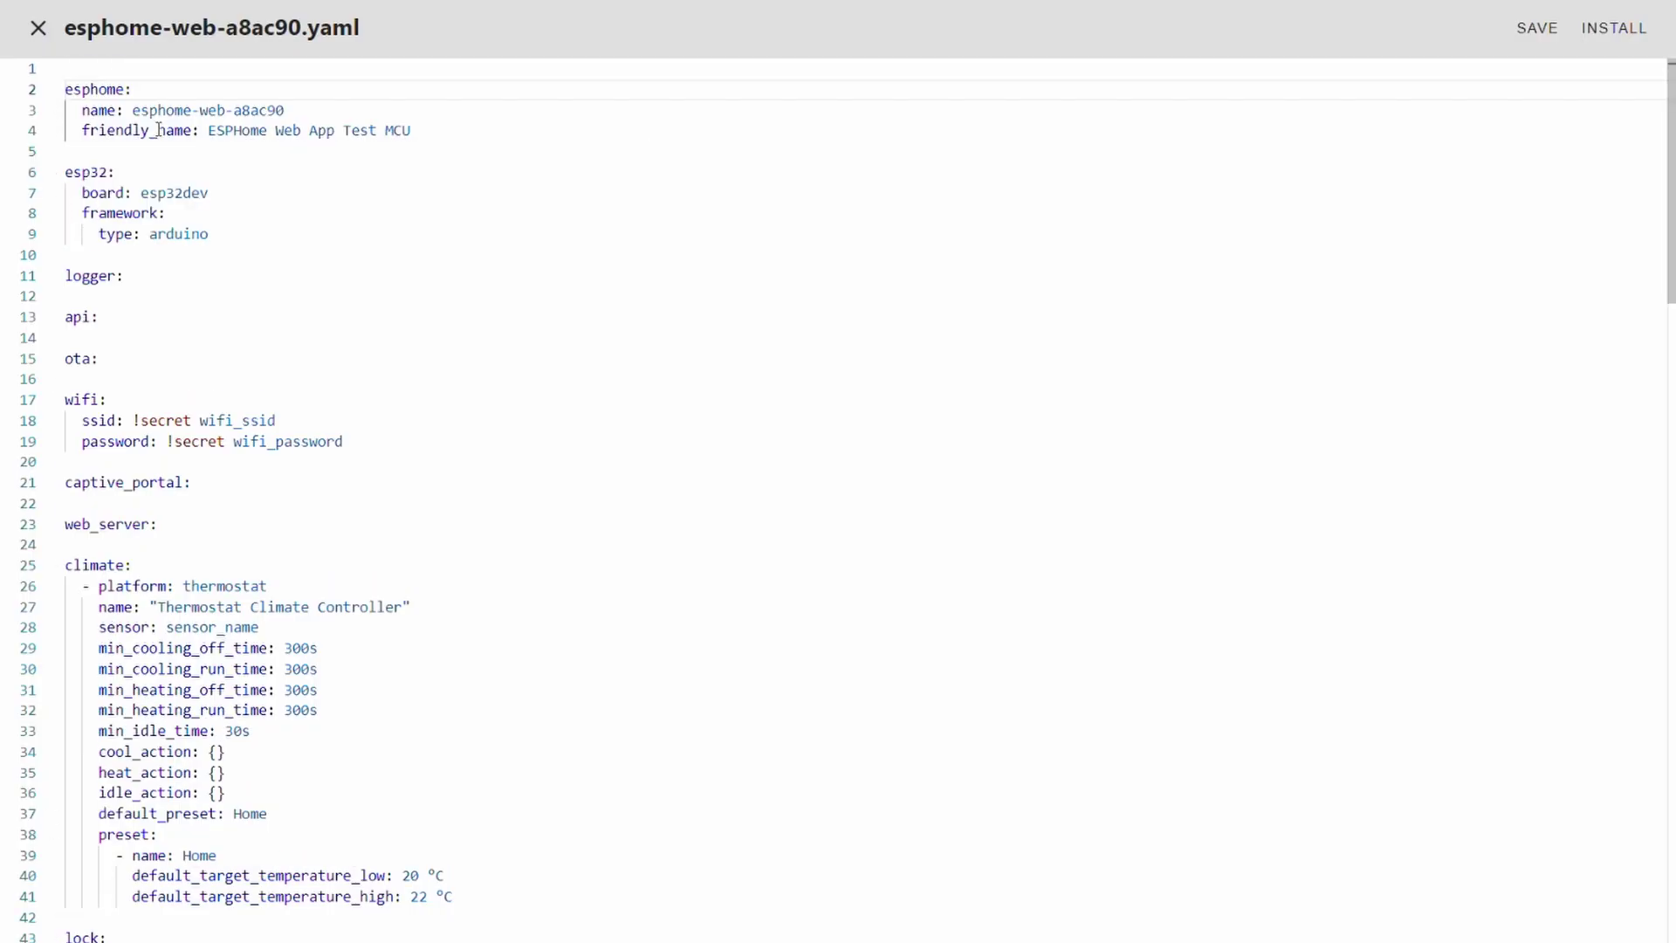
pyautogui.press('Return')
pyautogui.click(198, 78)
pyautogui.hotkey('ctrl', 'v')
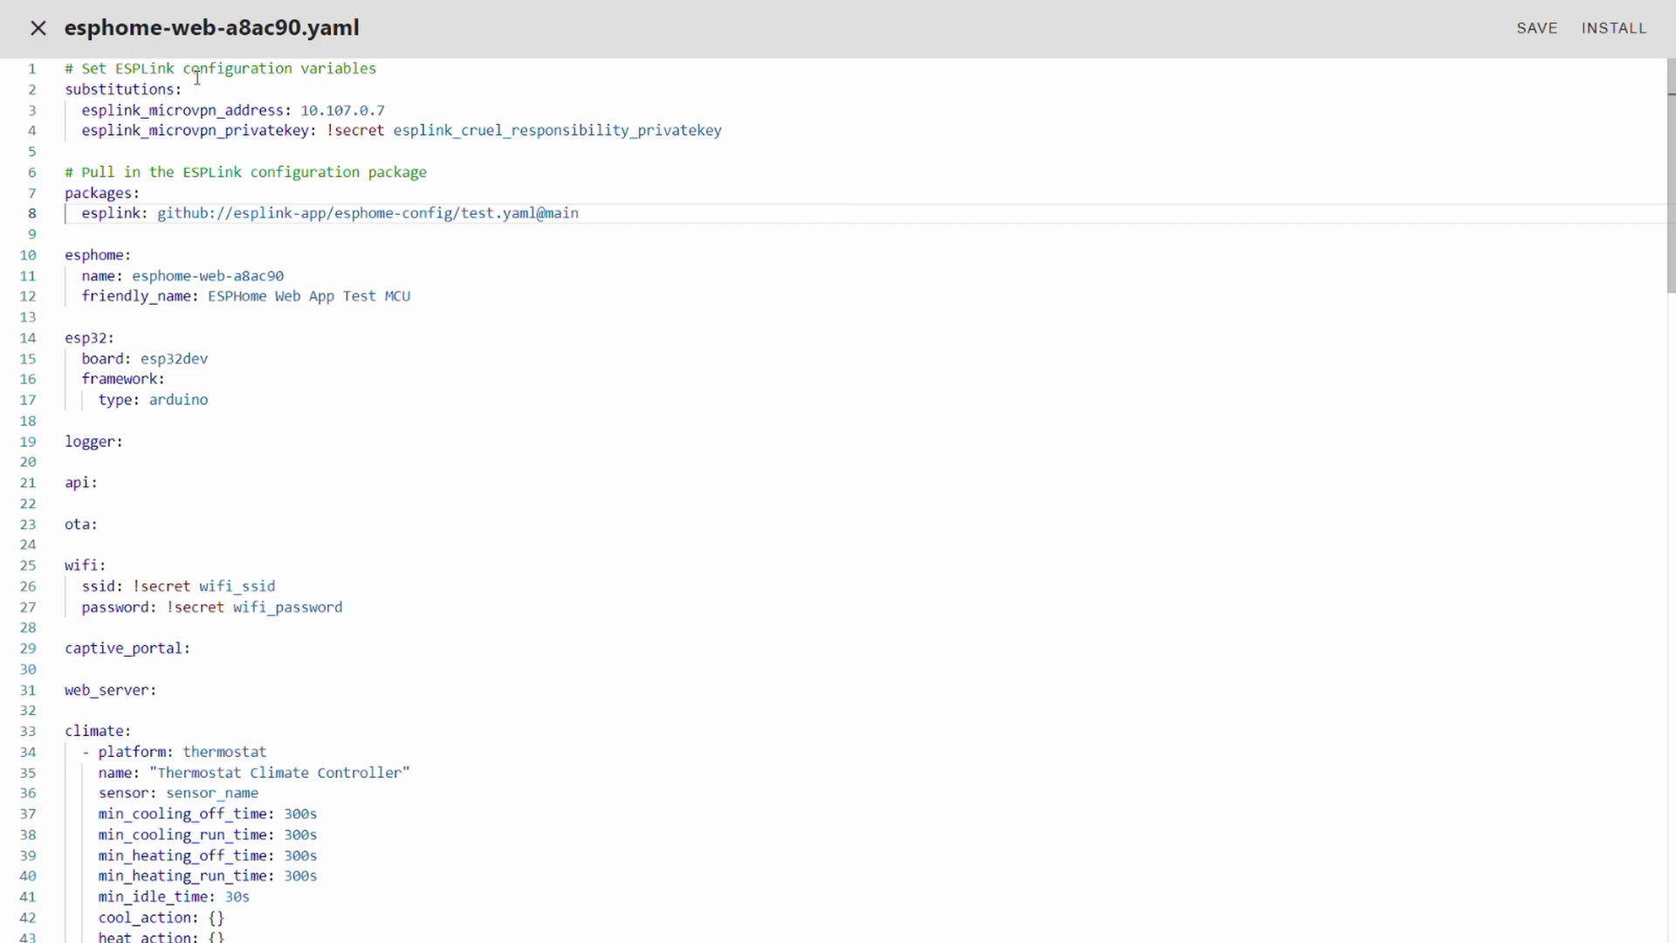
pyautogui.click(477, 213)
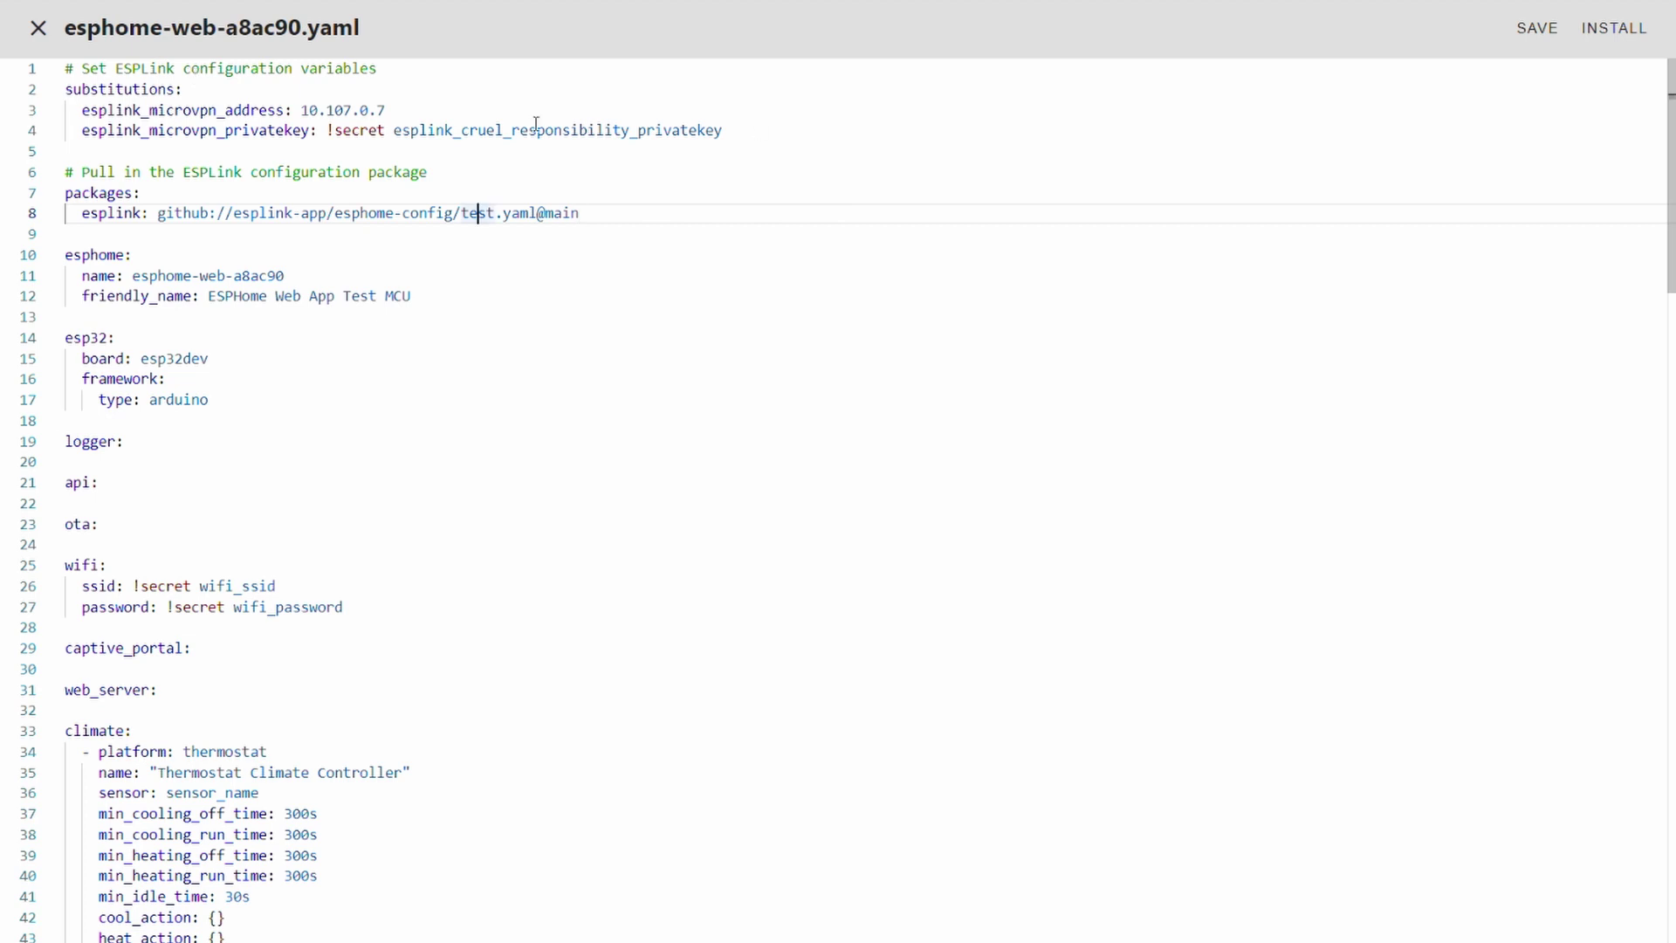
pyautogui.click(1541, 36)
# - Install the updated firmware wirelessly and close the log once it finishes
pyautogui.click(1616, 30)
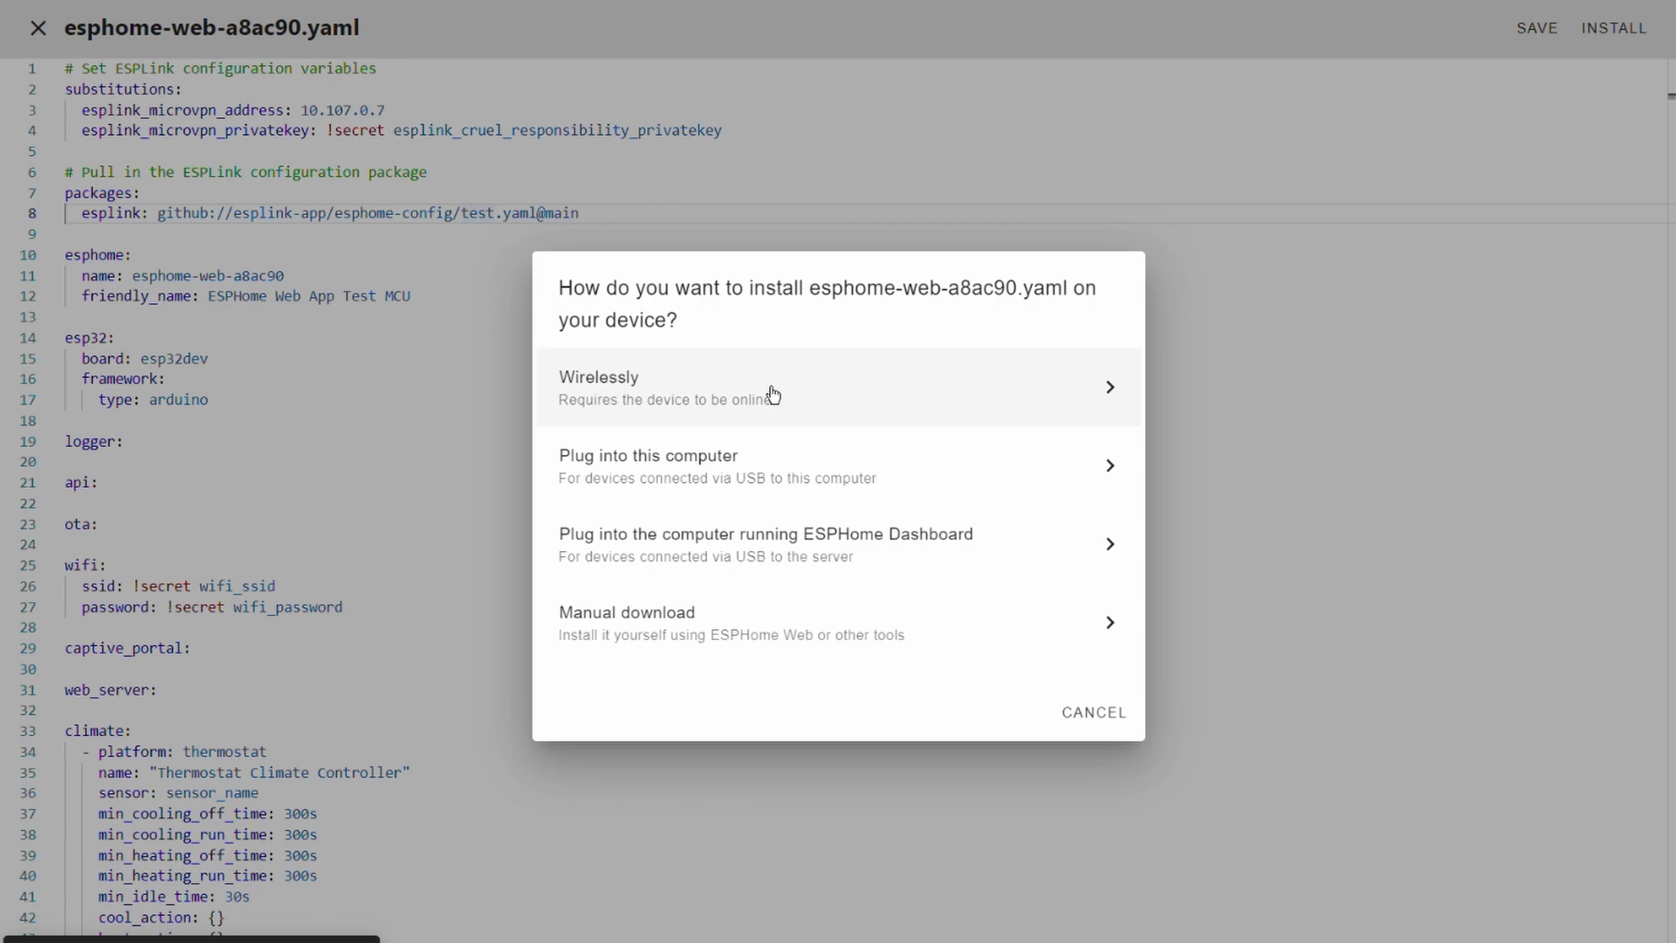
pyautogui.click(764, 400)
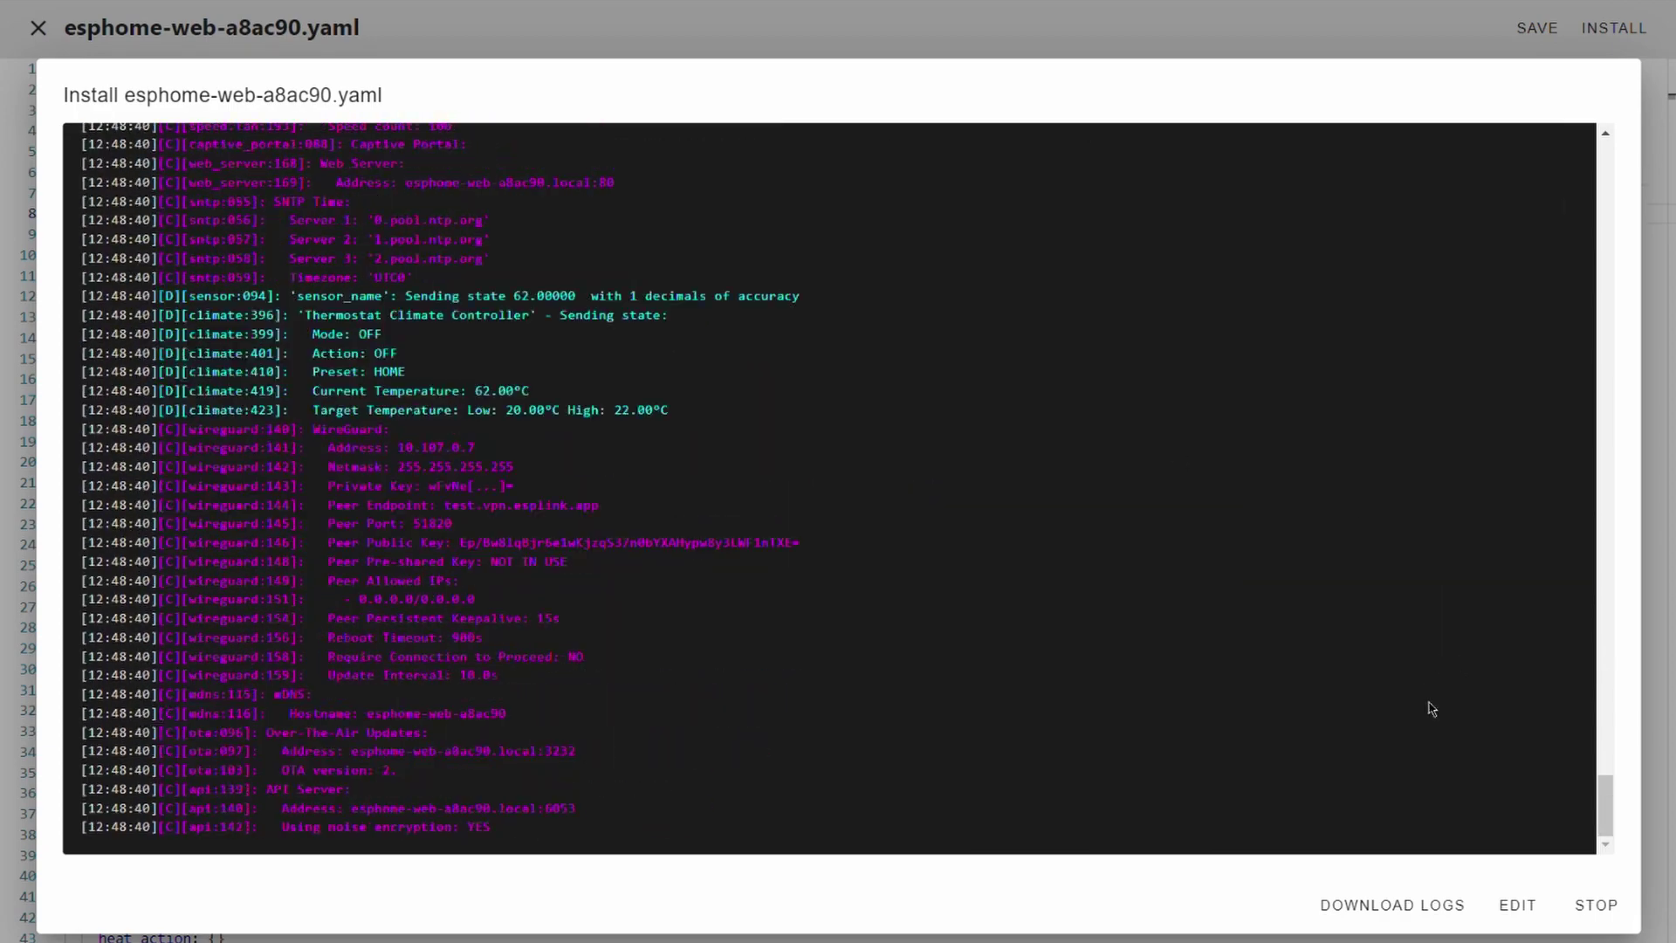
pyautogui.click(1596, 906)
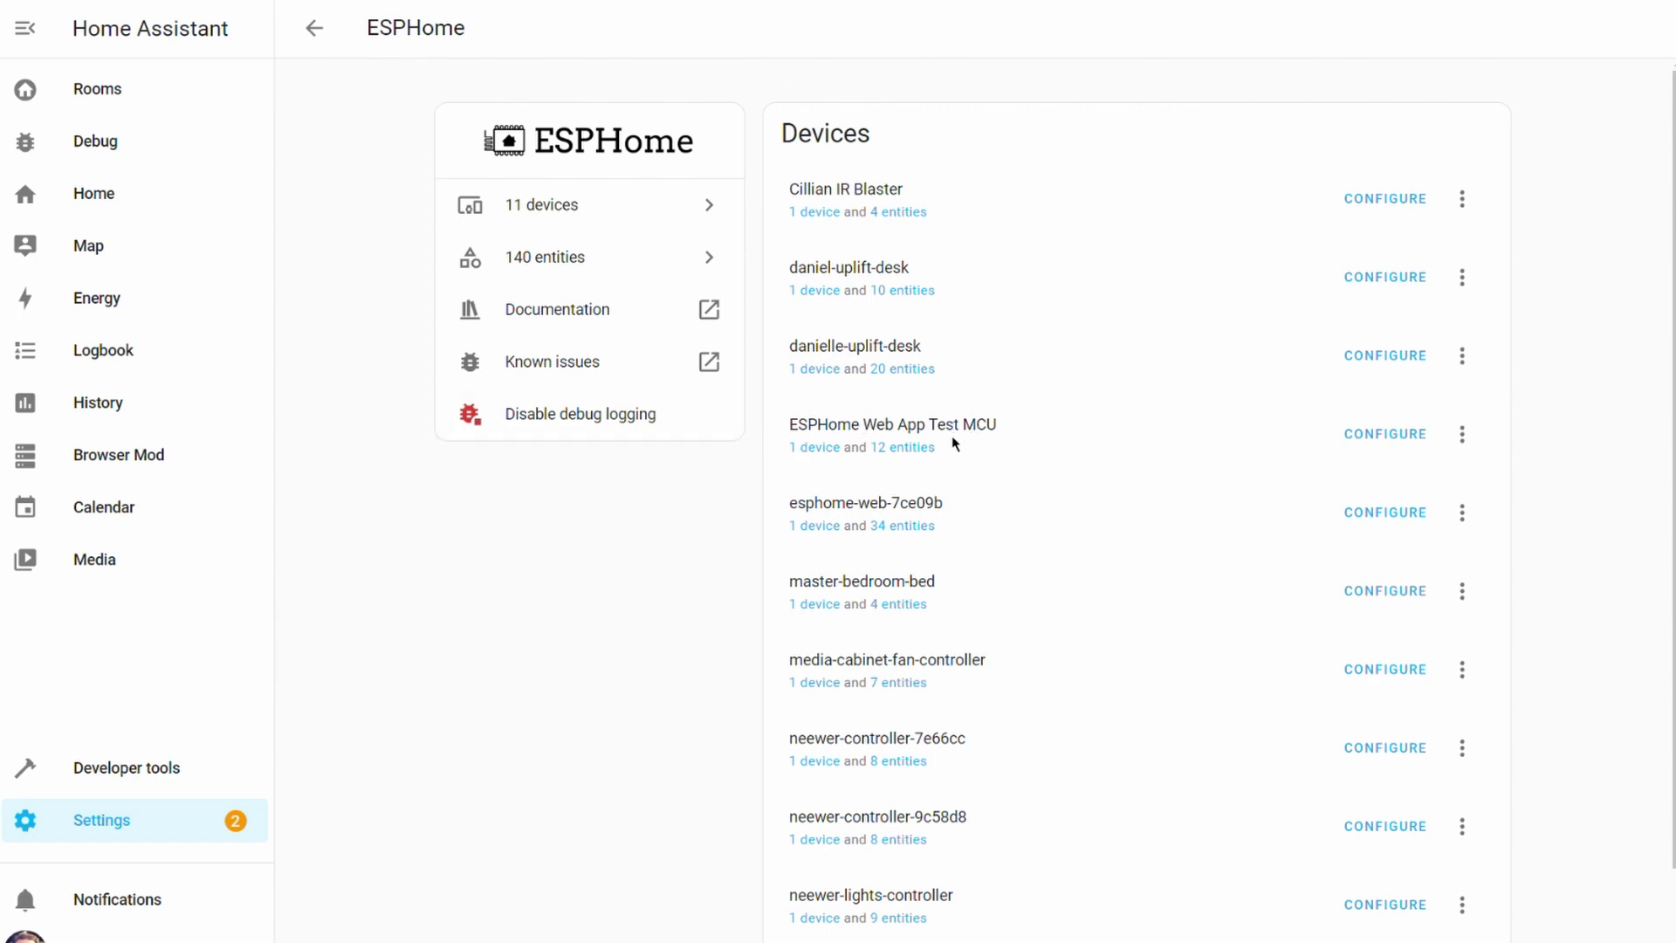
# - Delete the ESPHome Web App Test MCU entry and return to Integrations
pyautogui.click(1462, 434)
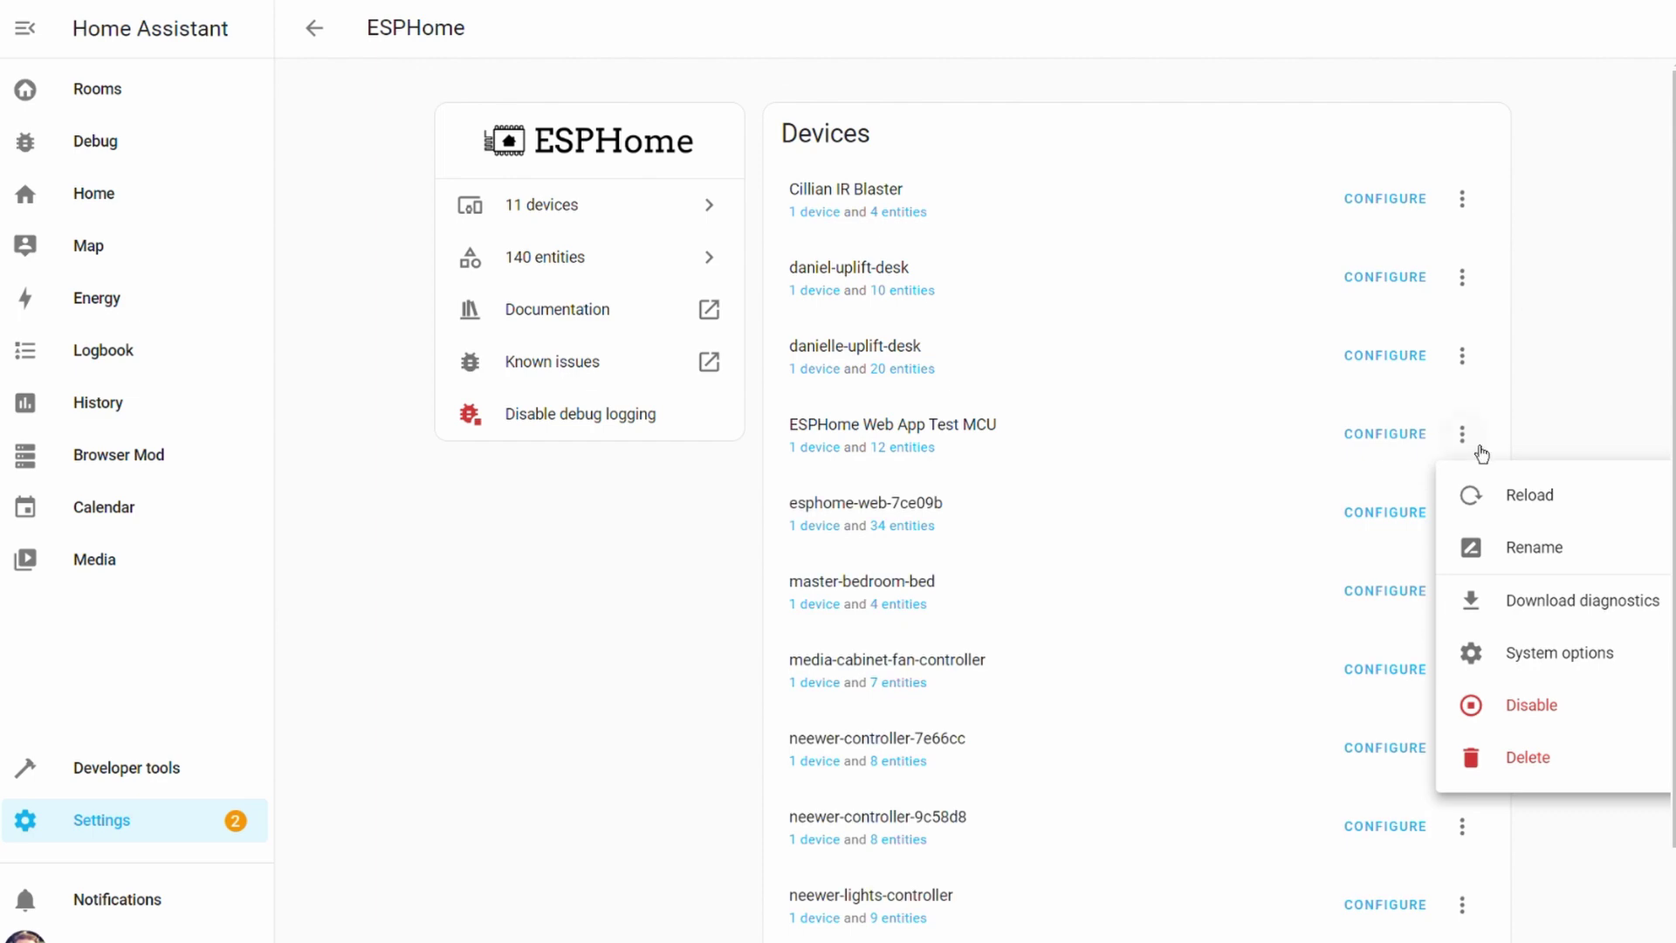
pyautogui.click(1588, 786)
pyautogui.click(1009, 565)
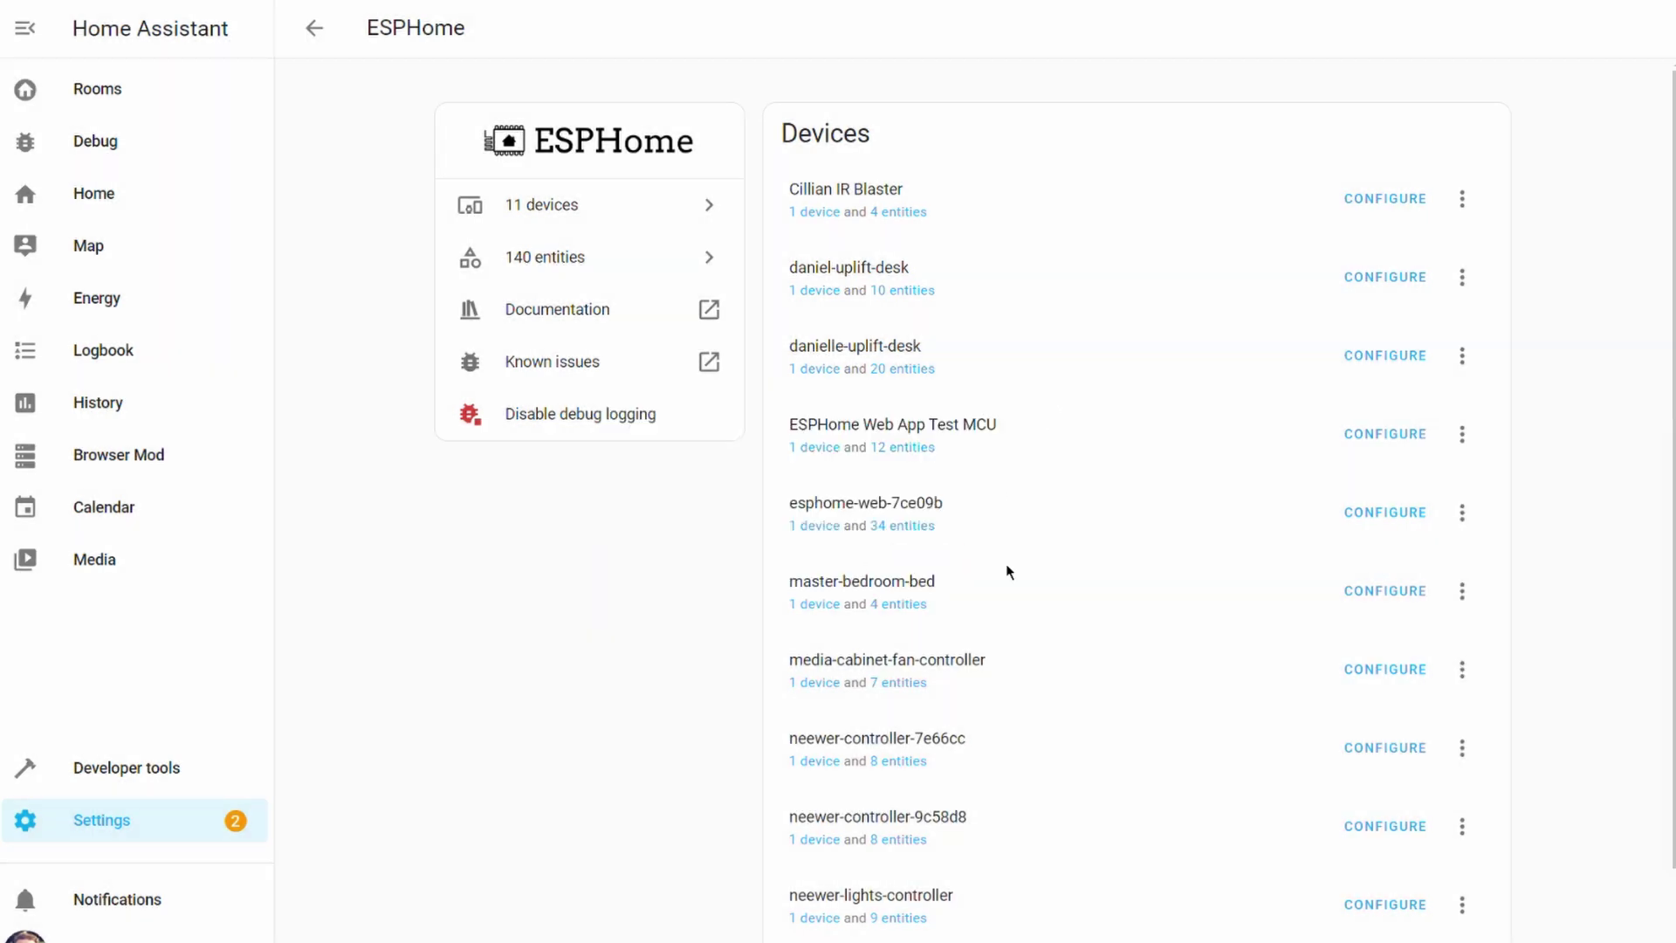
pyautogui.click(315, 28)
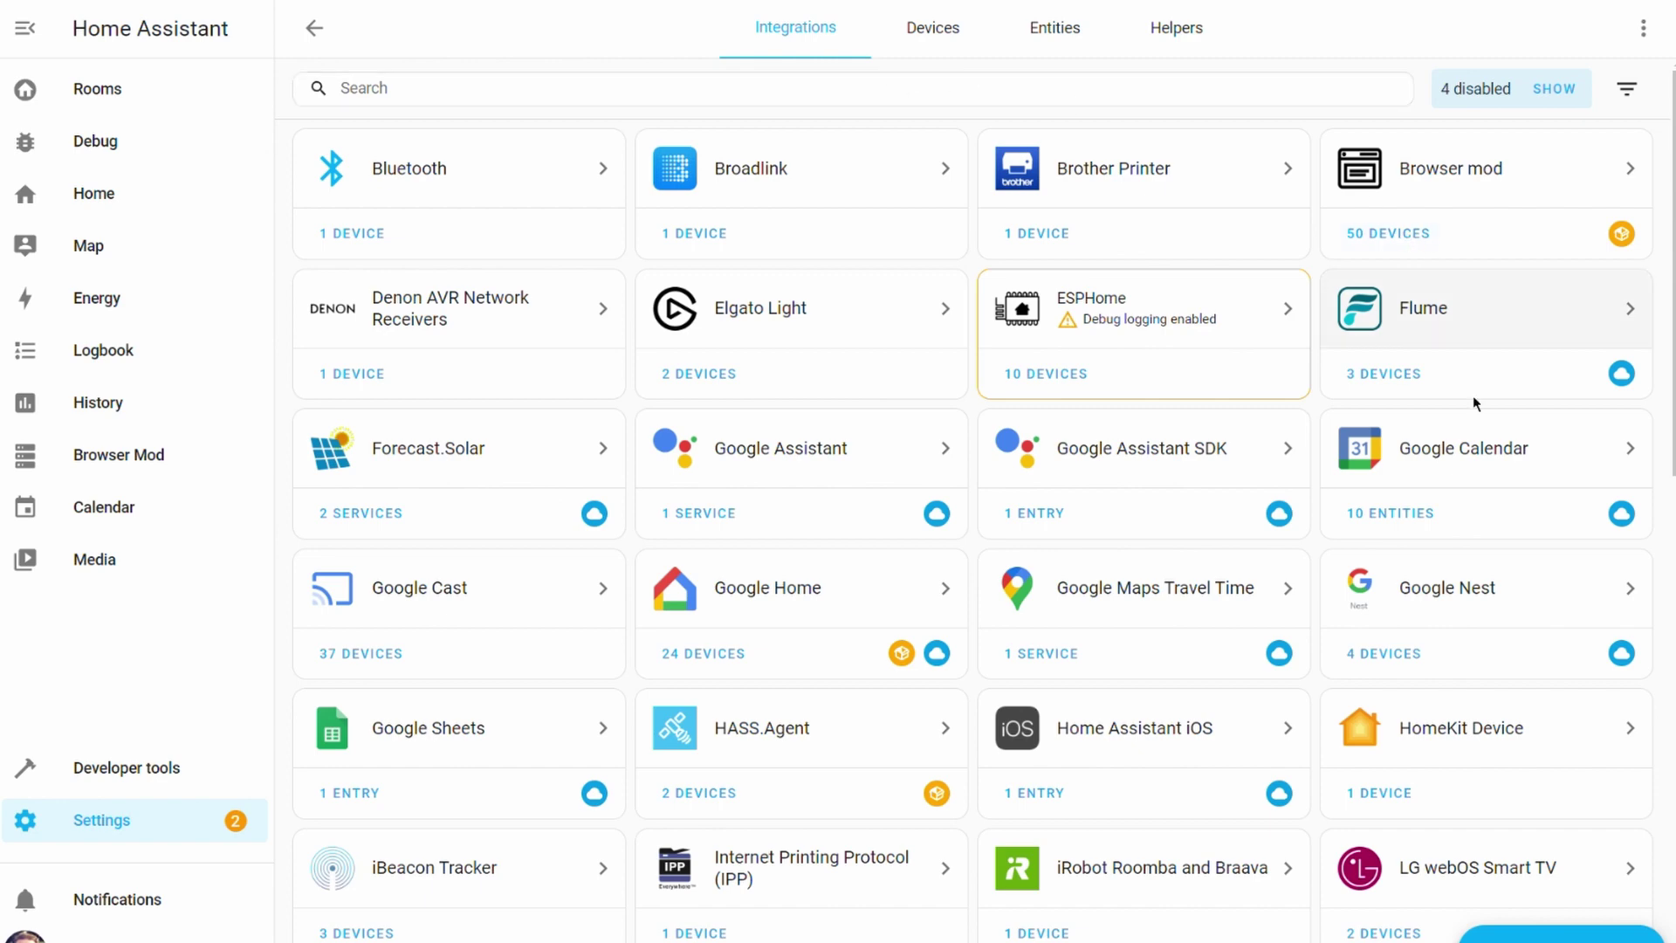
# - Start adding the ESPHome integration by searching 'esp'
pyautogui.click(1558, 934)
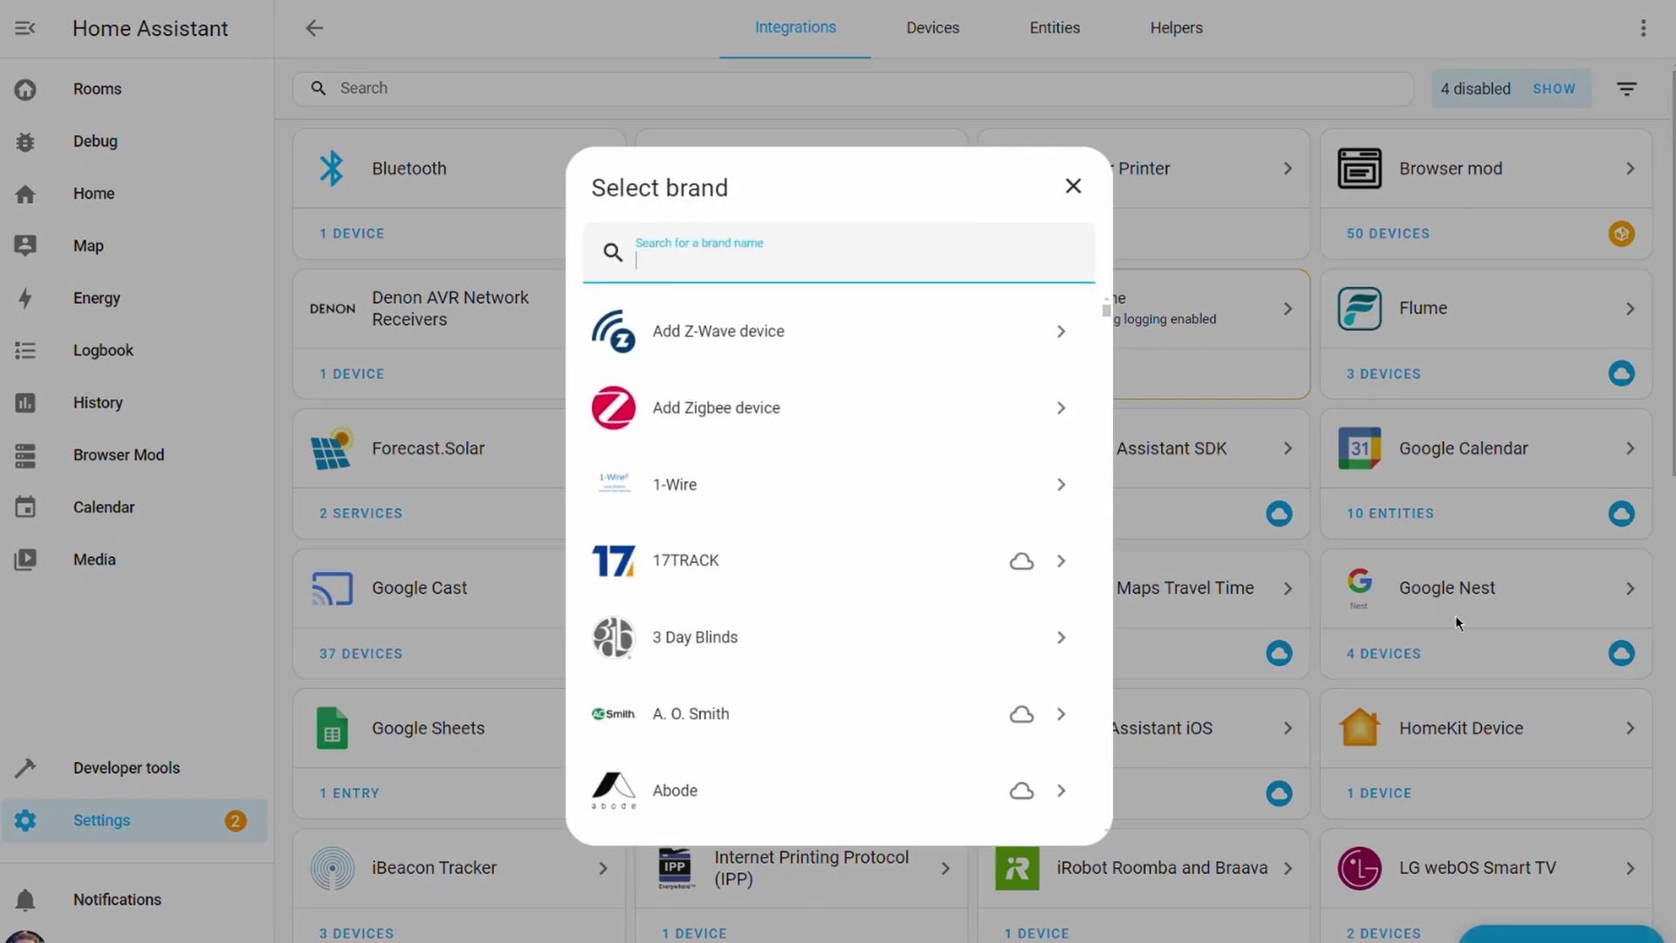
pyautogui.write('esp')
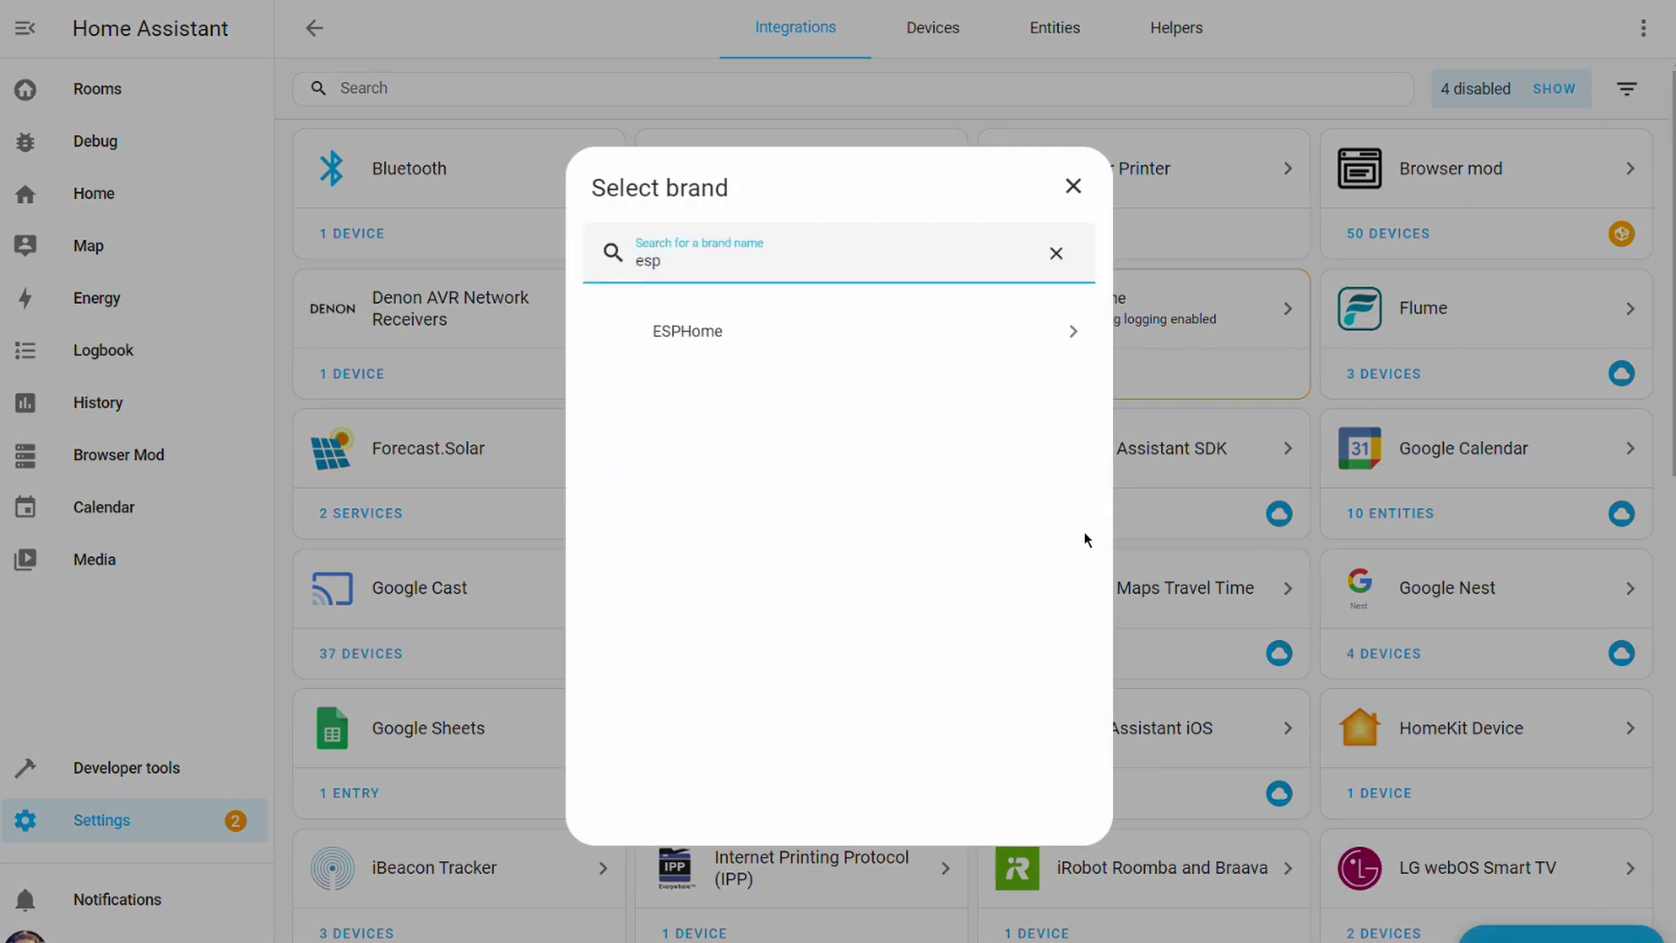
pyautogui.click(760, 351)
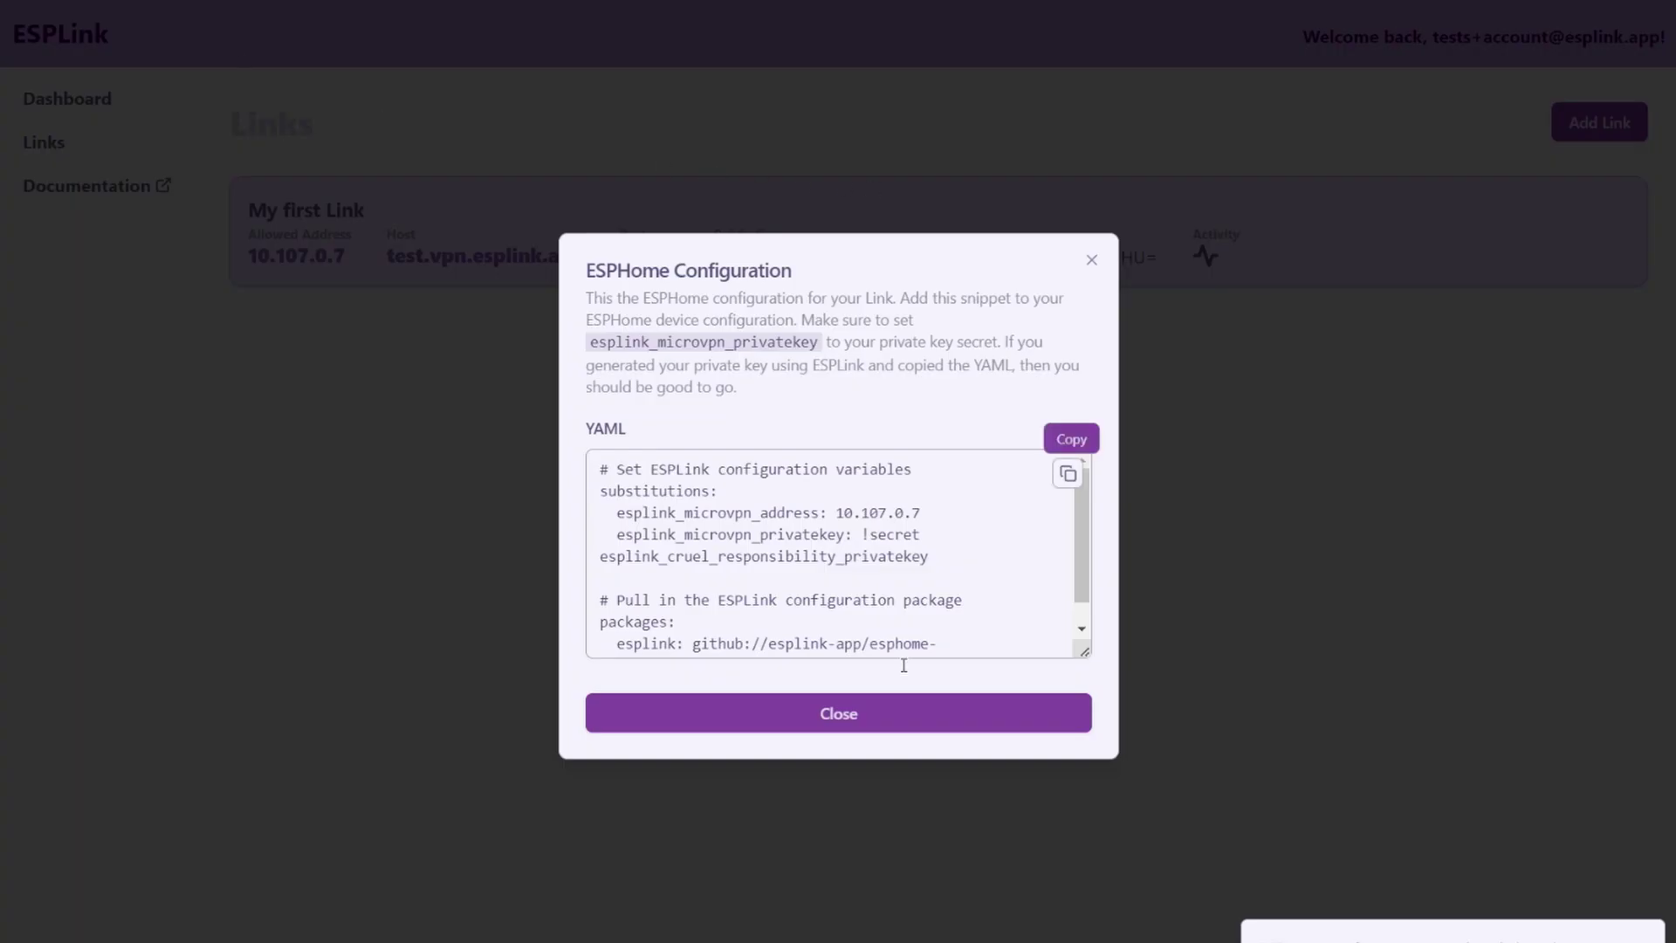
# - Copy the host test.vpn.esplink.app from ESPLink into the Host field
pyautogui.click(896, 739)
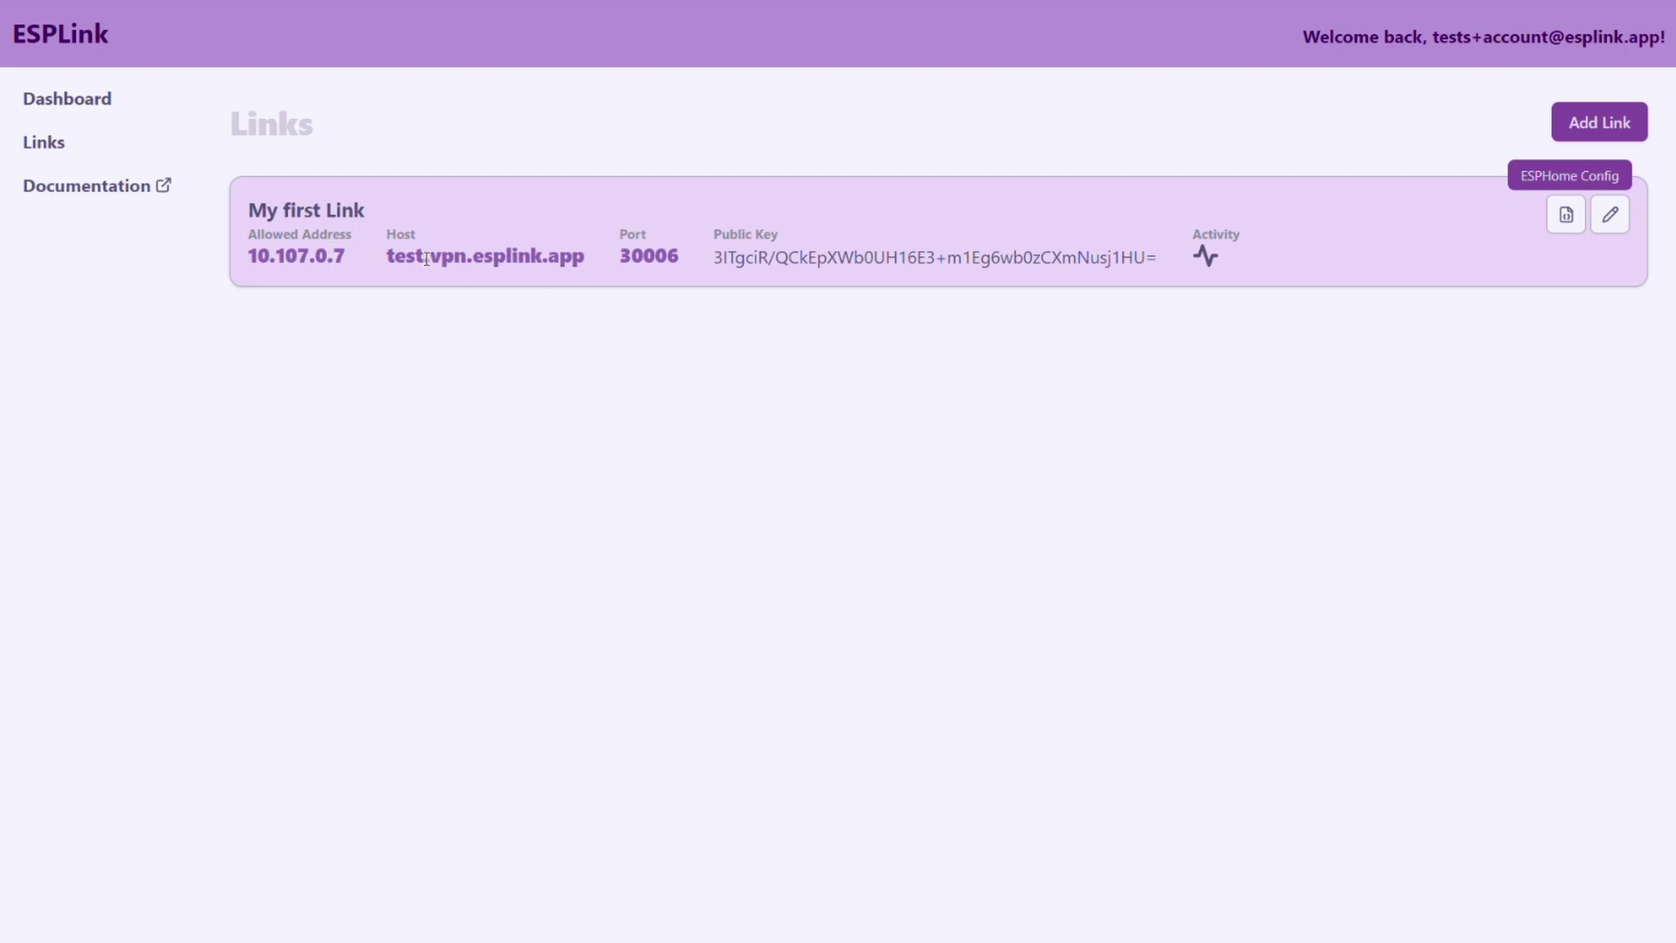
pyautogui.moveTo(597, 278); pyautogui.dragTo(528, 262)
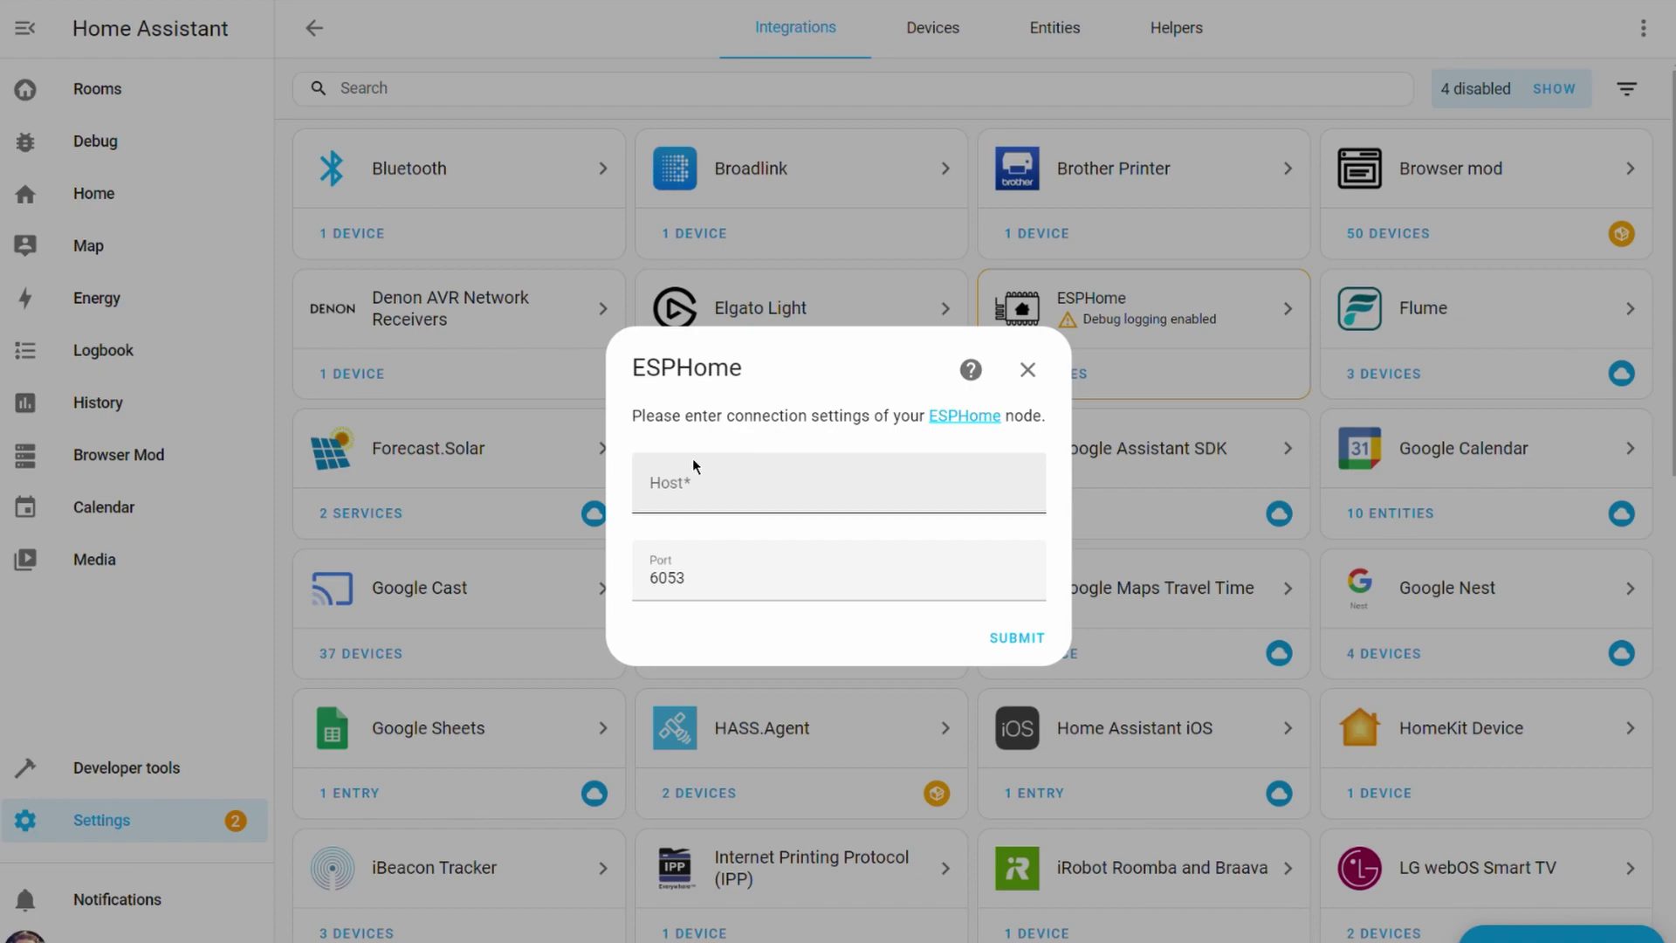
pyautogui.click(661, 479)
pyautogui.write('test.vpn.esplink.app')
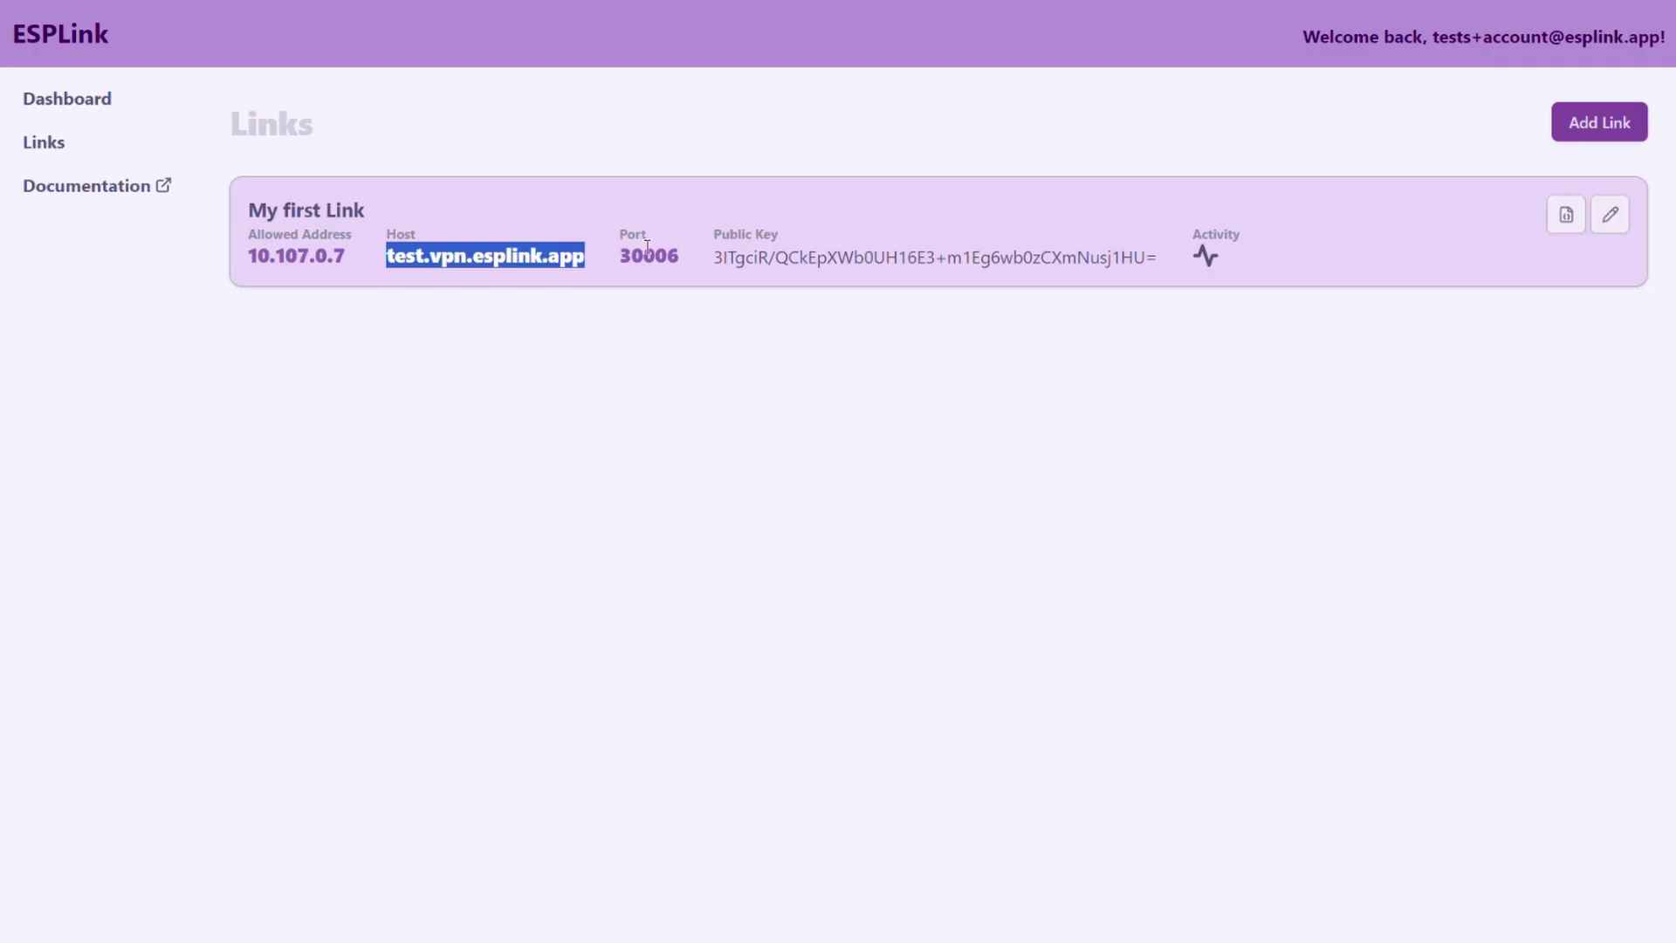
# - Replace the default port 6053 with 30006 and submit the connection
pyautogui.doubleClick(647, 254)
pyautogui.hotkey('ctrl', 'c')
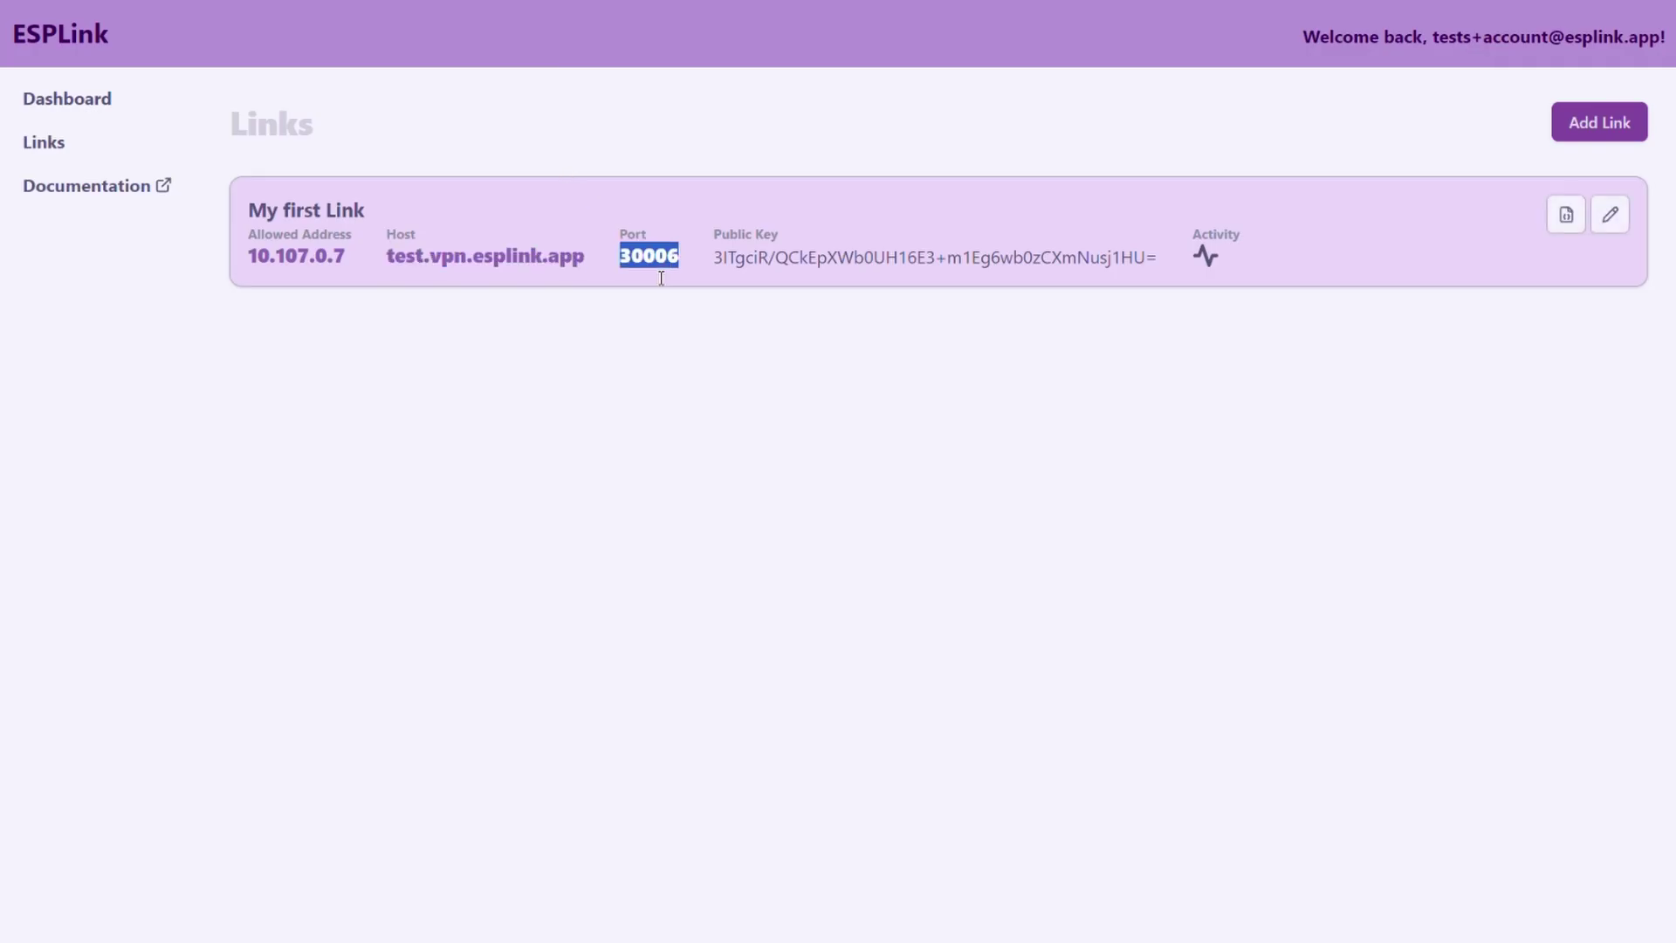
pyautogui.click(721, 592)
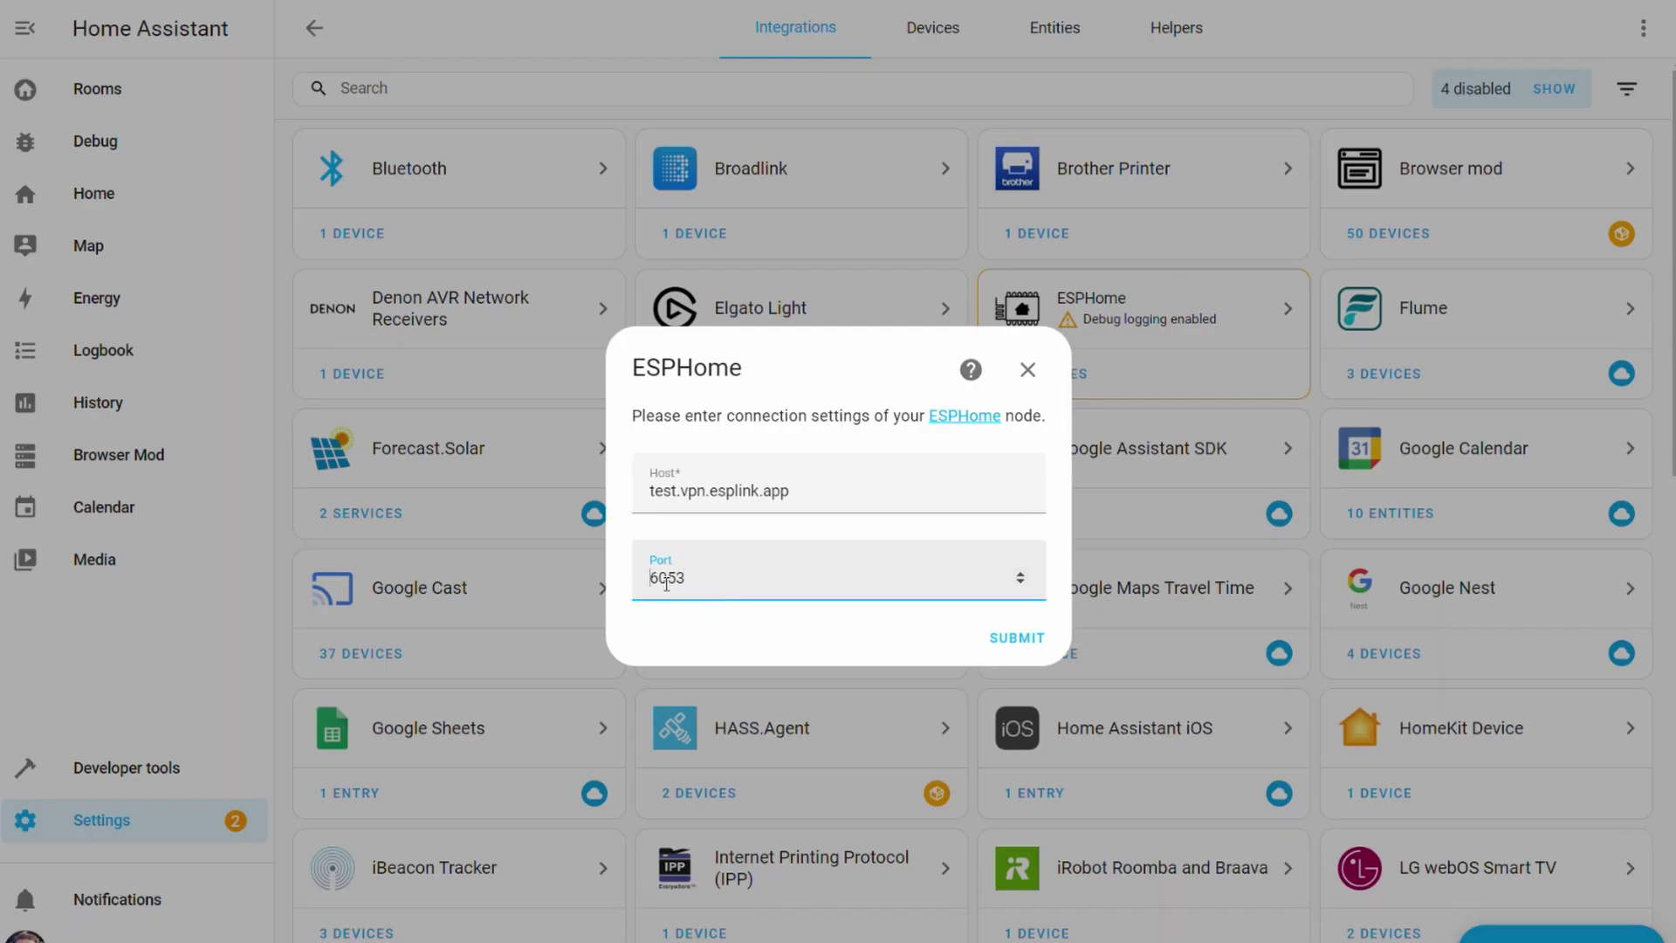
pyautogui.doubleClick(666, 579)
pyautogui.hotkey('ctrl', 'v')
pyautogui.click(1041, 660)
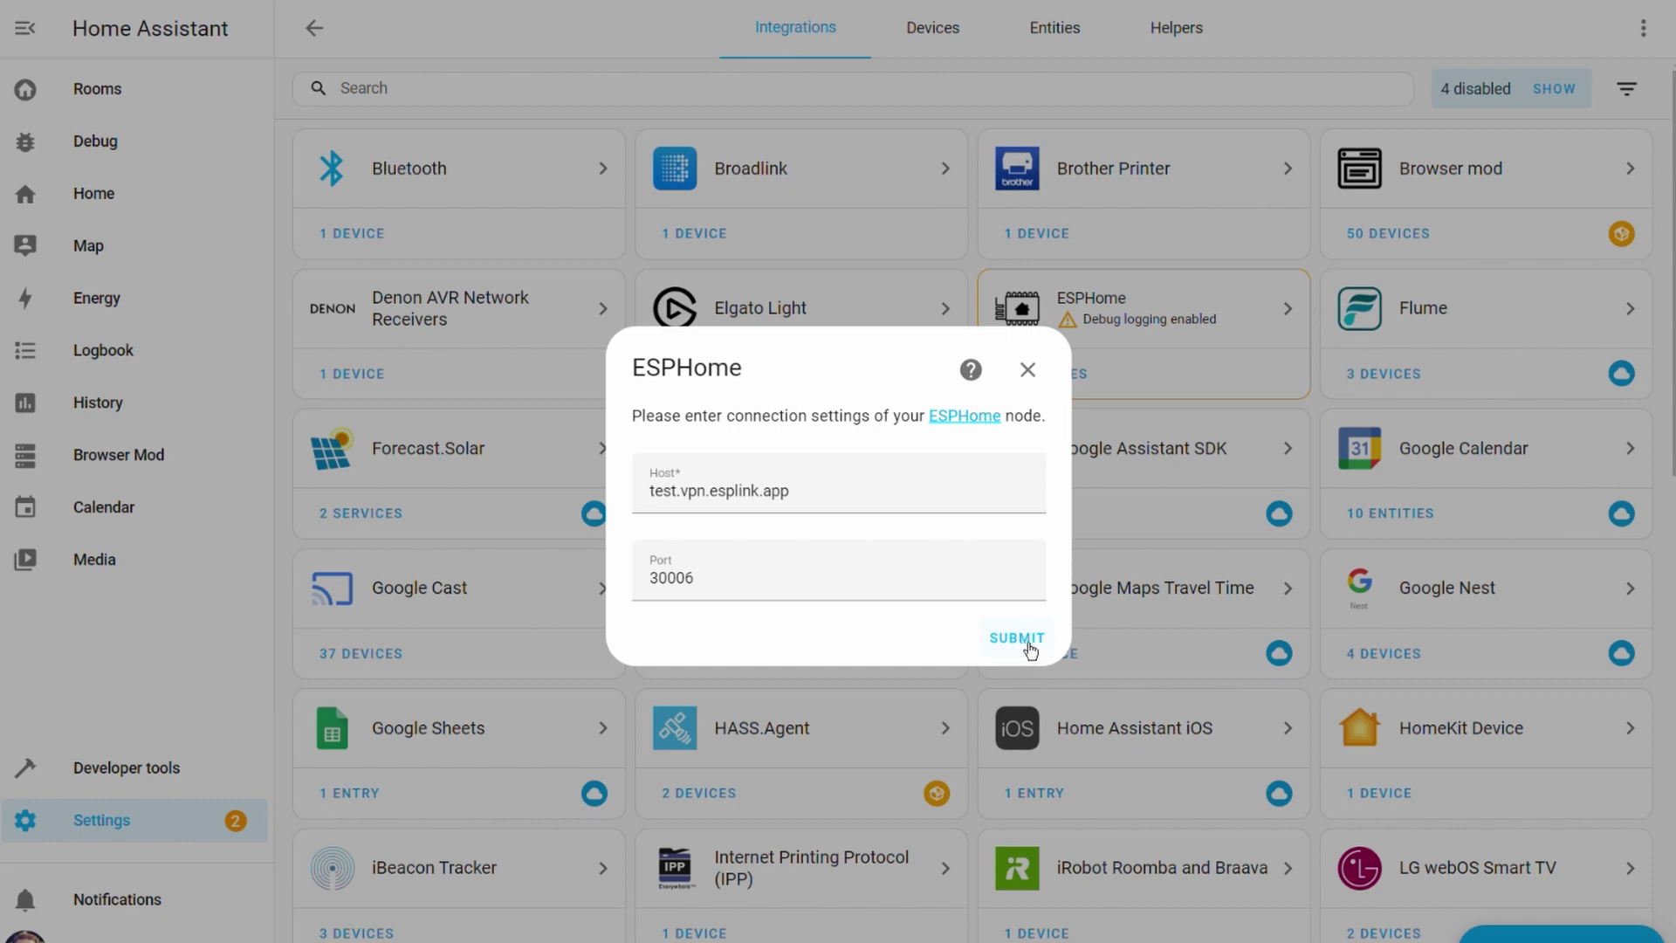
pyautogui.click(1028, 647)
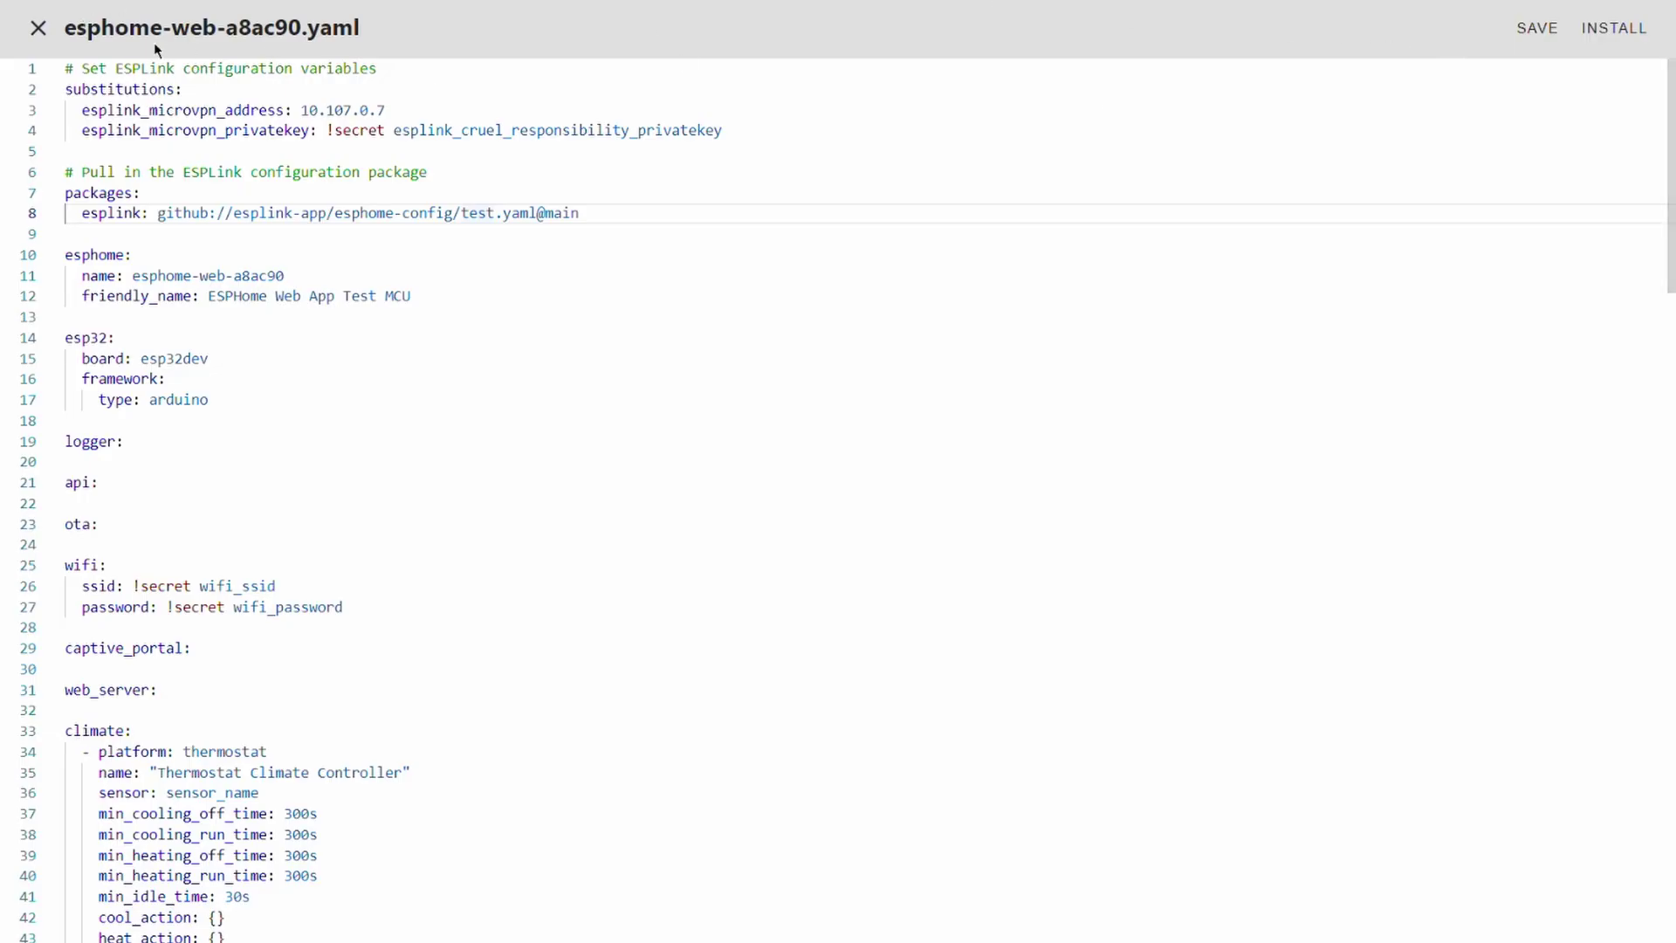
# - Copy the private key from the ESPHome secrets file and submit it as Home Assistant's encryption key
pyautogui.press('Escape')
pyautogui.click(1551, 26)
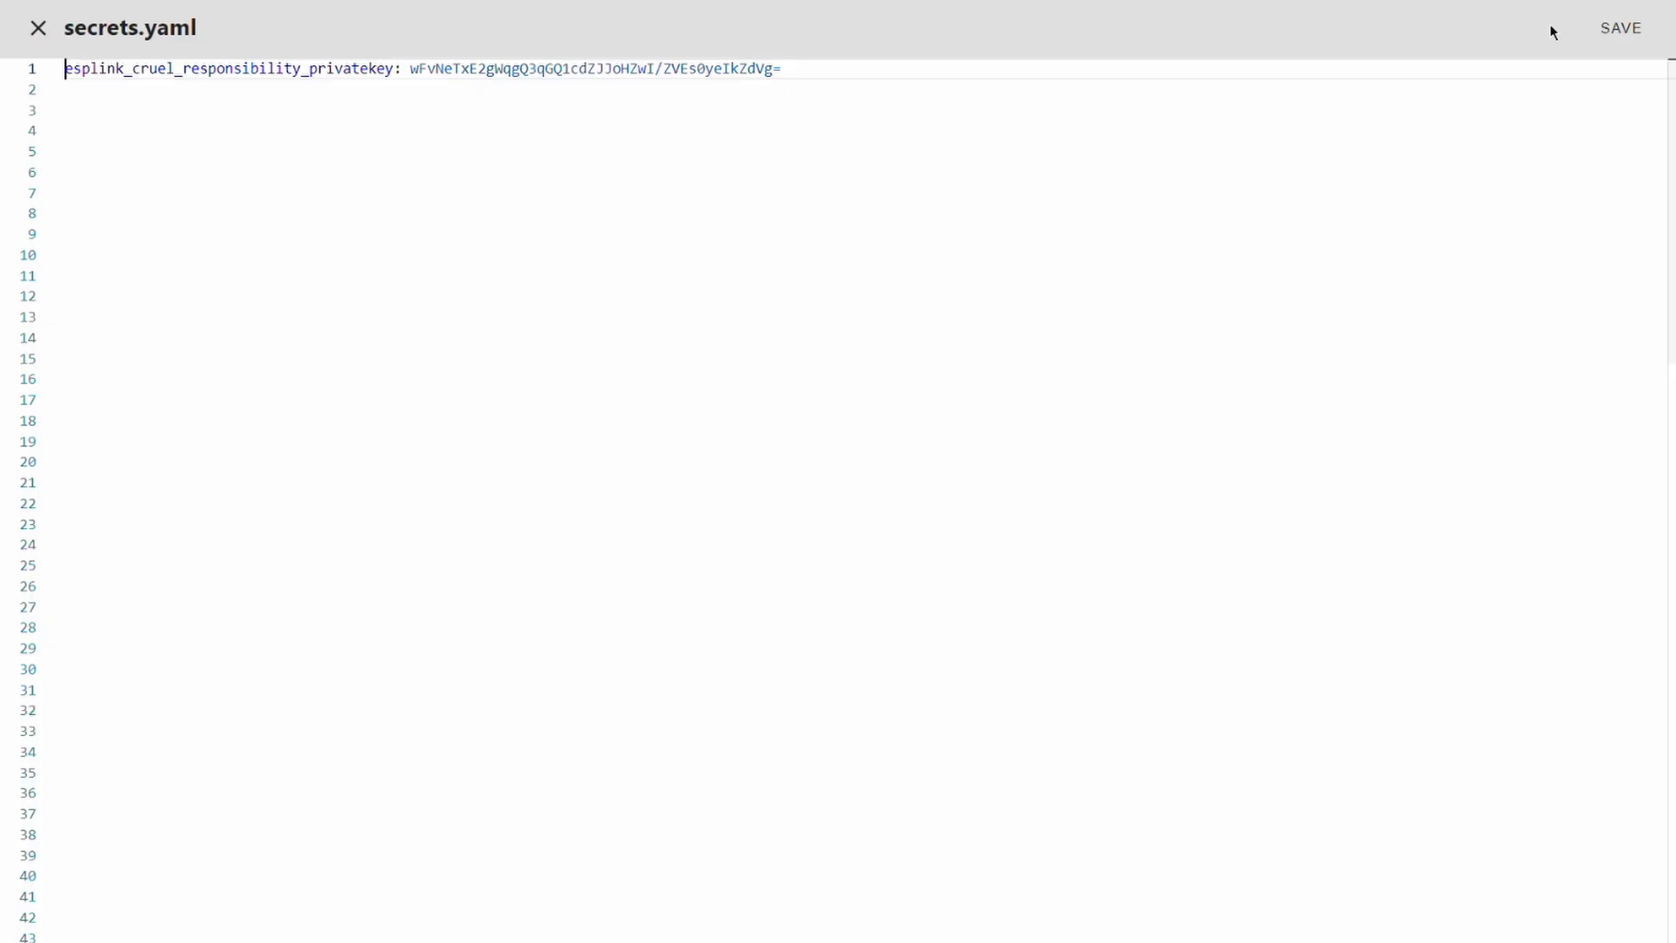
pyautogui.moveTo(425, 84); pyautogui.dragTo(819, 78)
pyautogui.rightClick(762, 87)
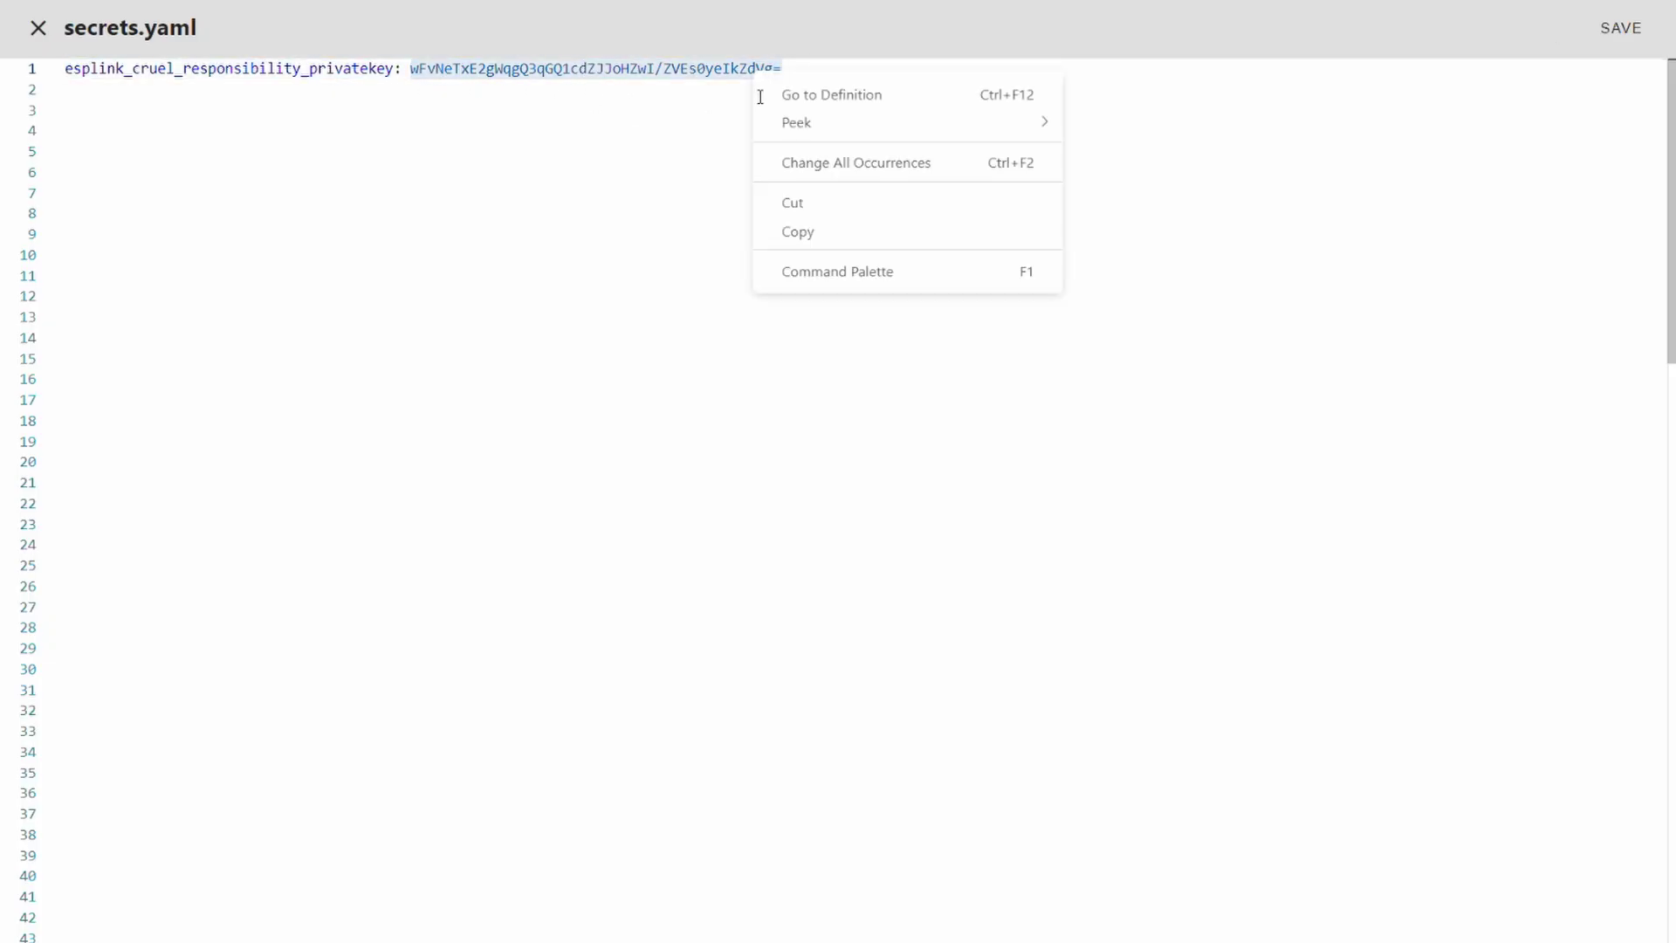
pyautogui.click(845, 234)
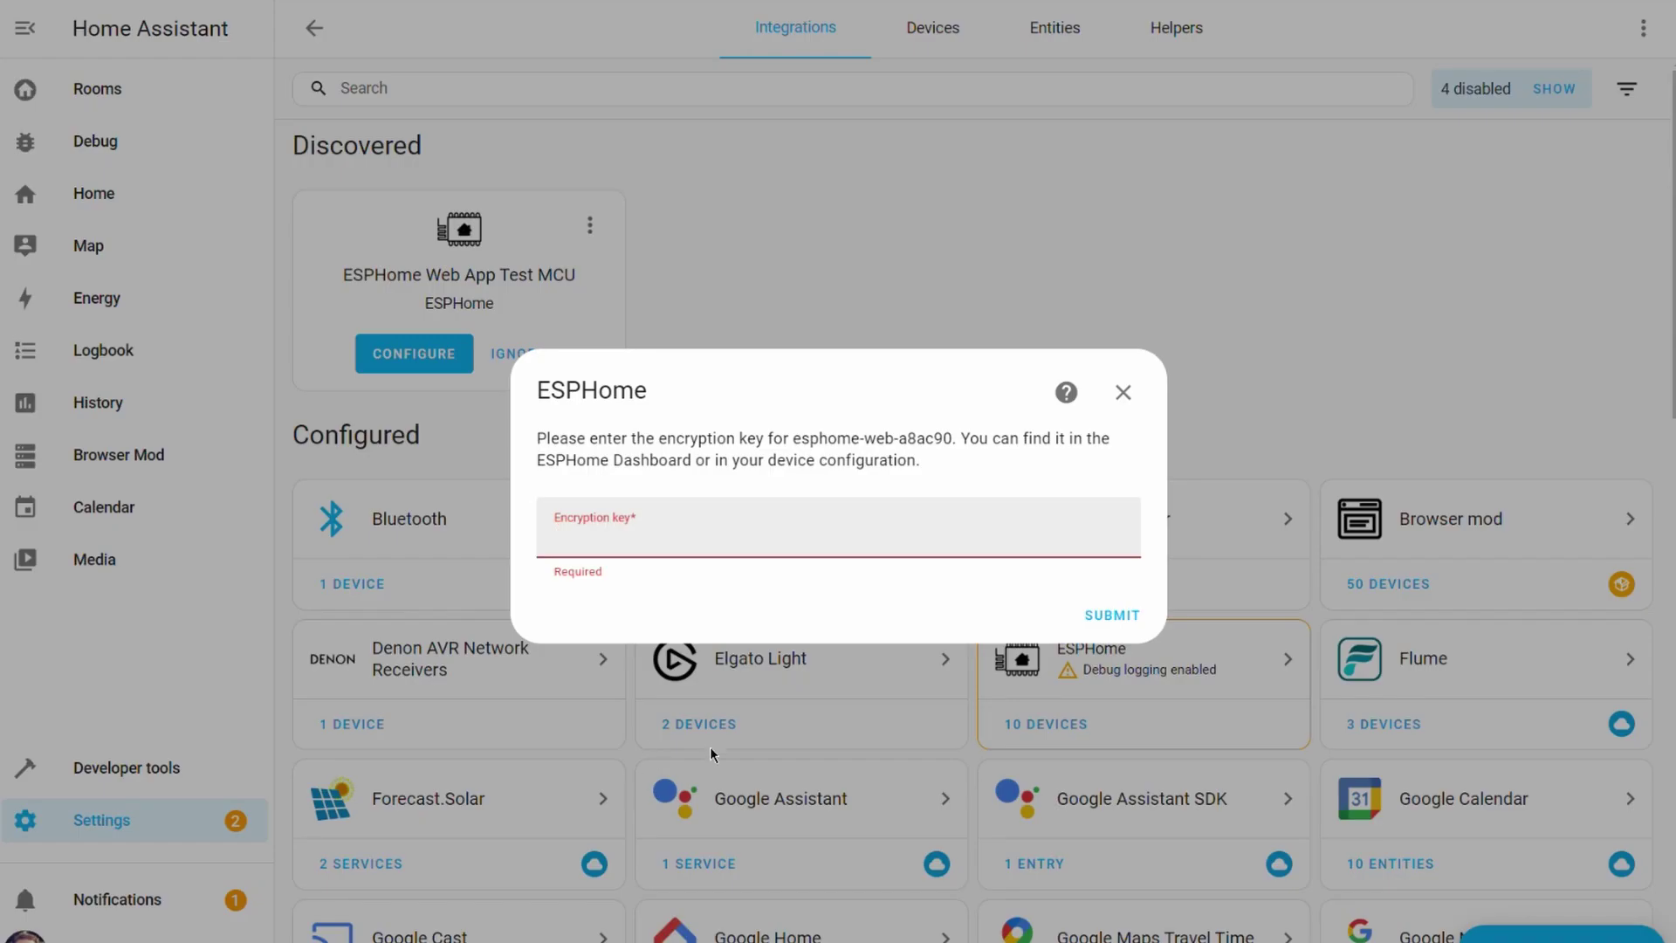
pyautogui.hotkey('ctrl', 'v')
pyautogui.click(1114, 614)
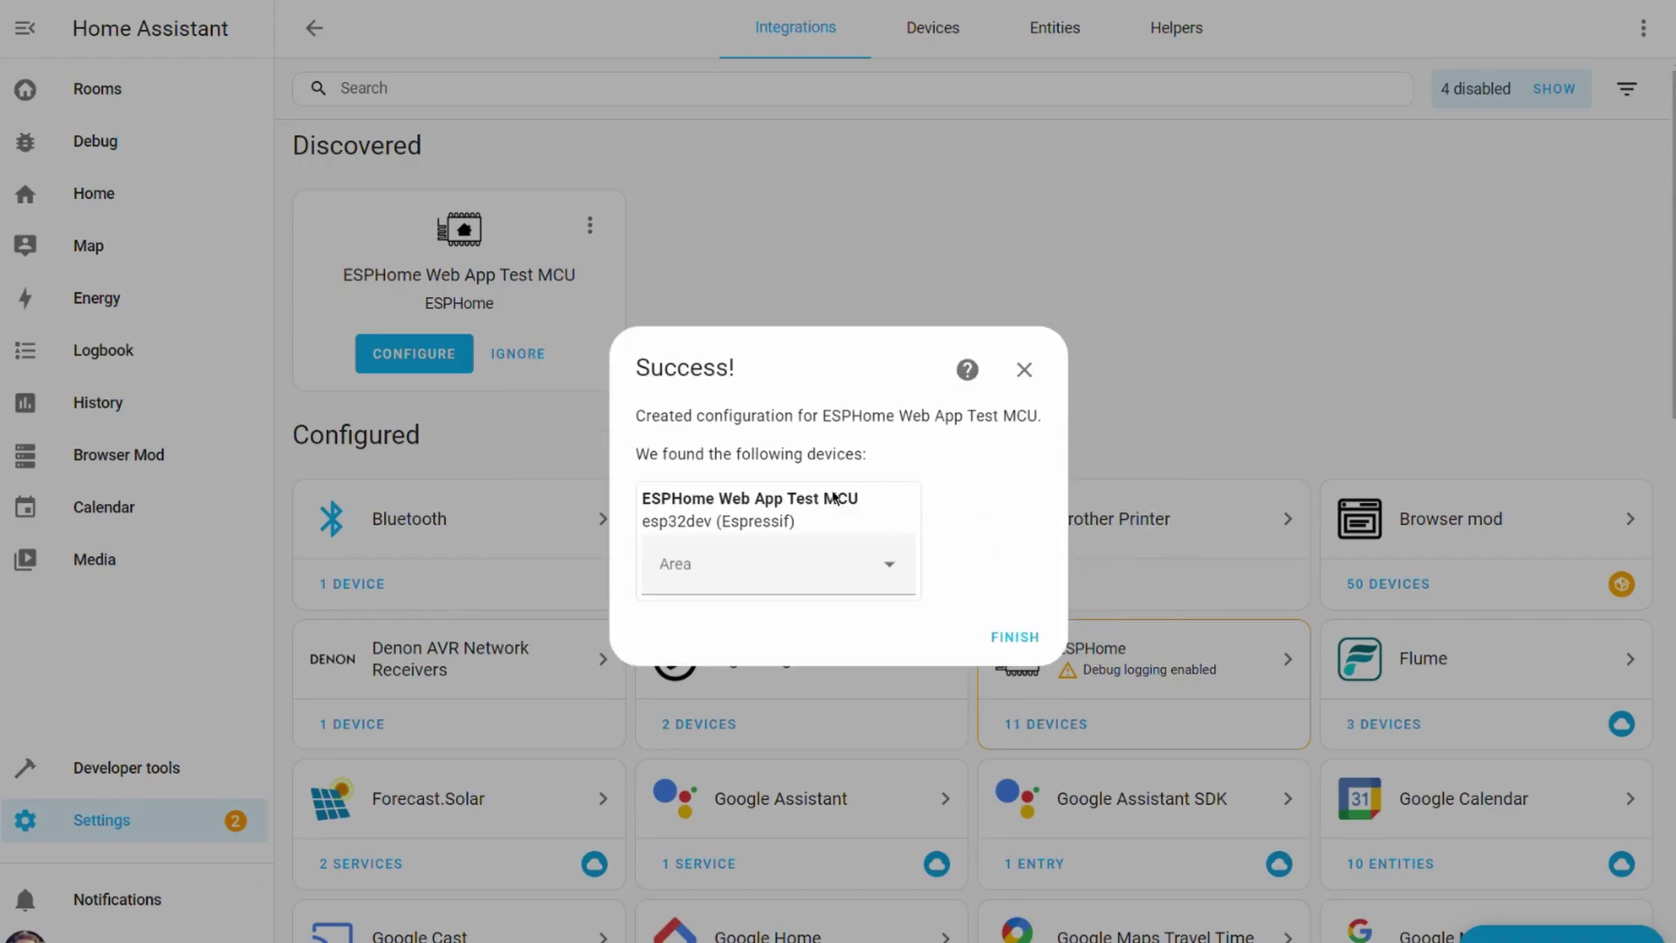
# - Finish adding the device and view the ESPHome Web App Test MCU device page
pyautogui.click(1015, 641)
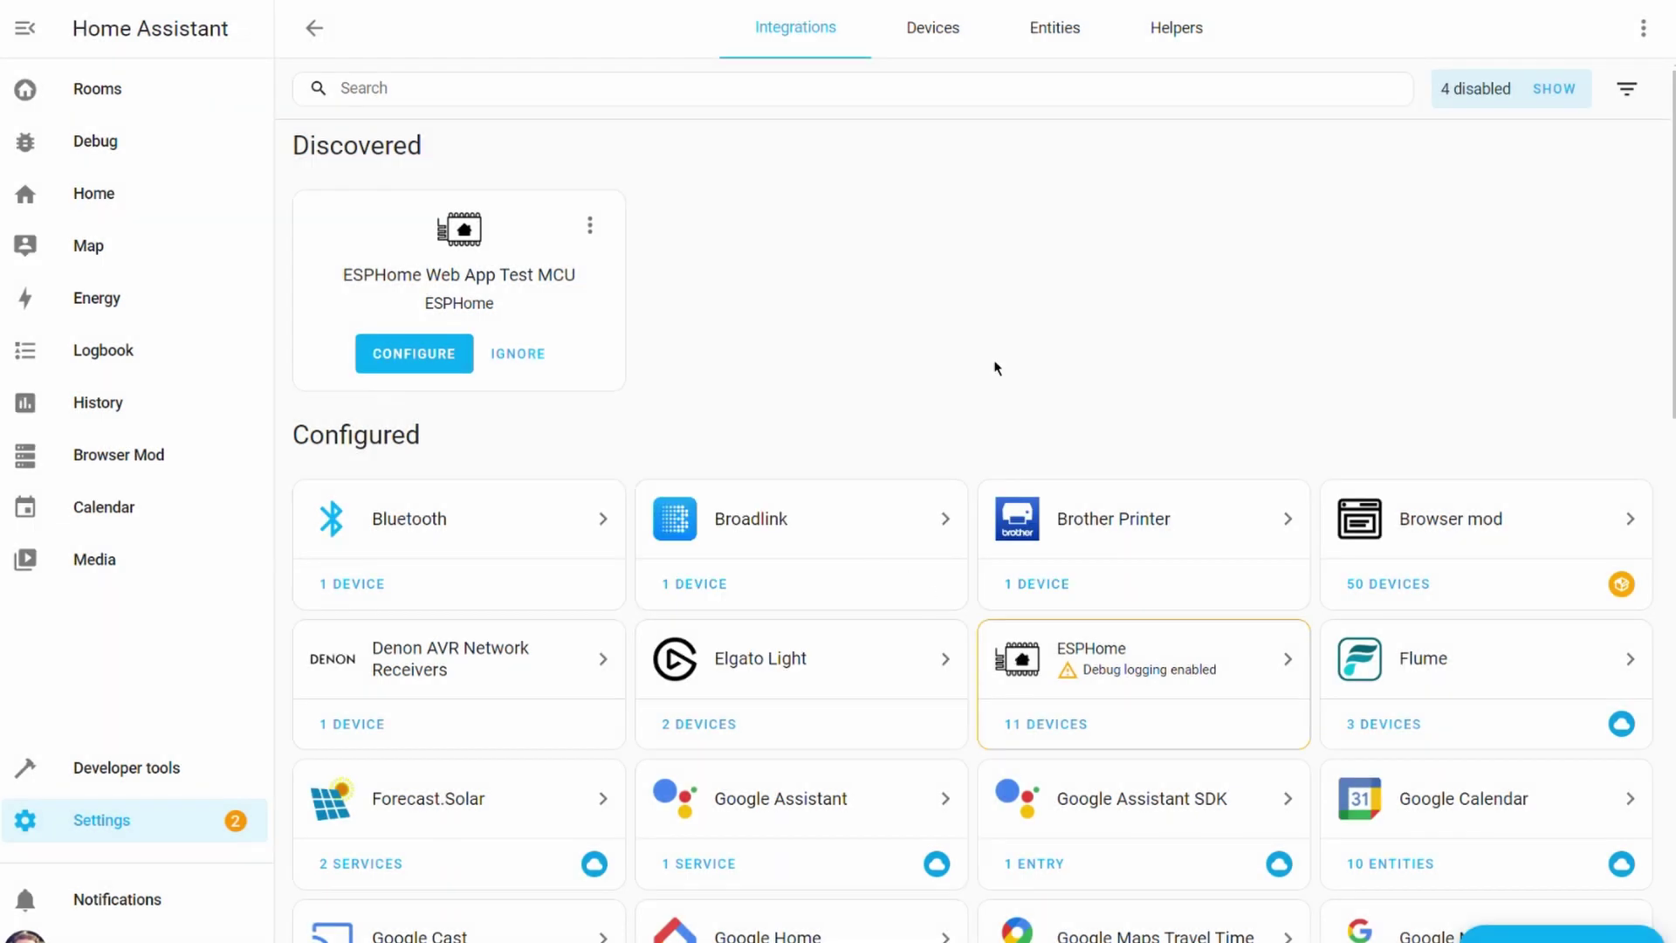
pyautogui.click(1179, 701)
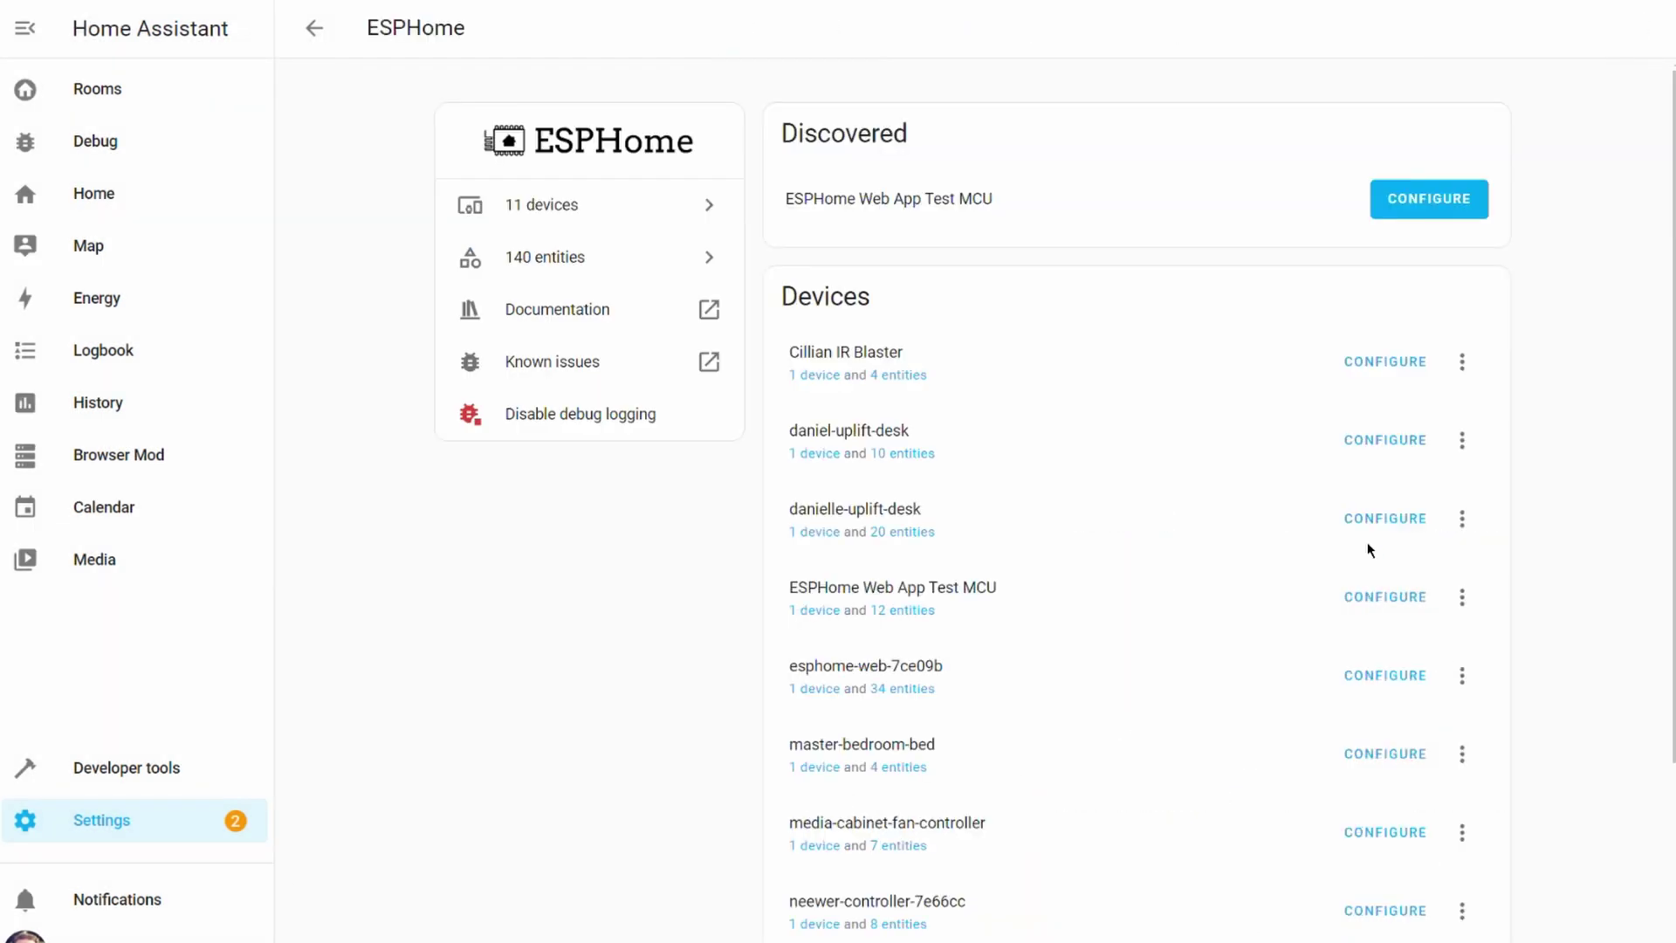
pyautogui.click(821, 611)
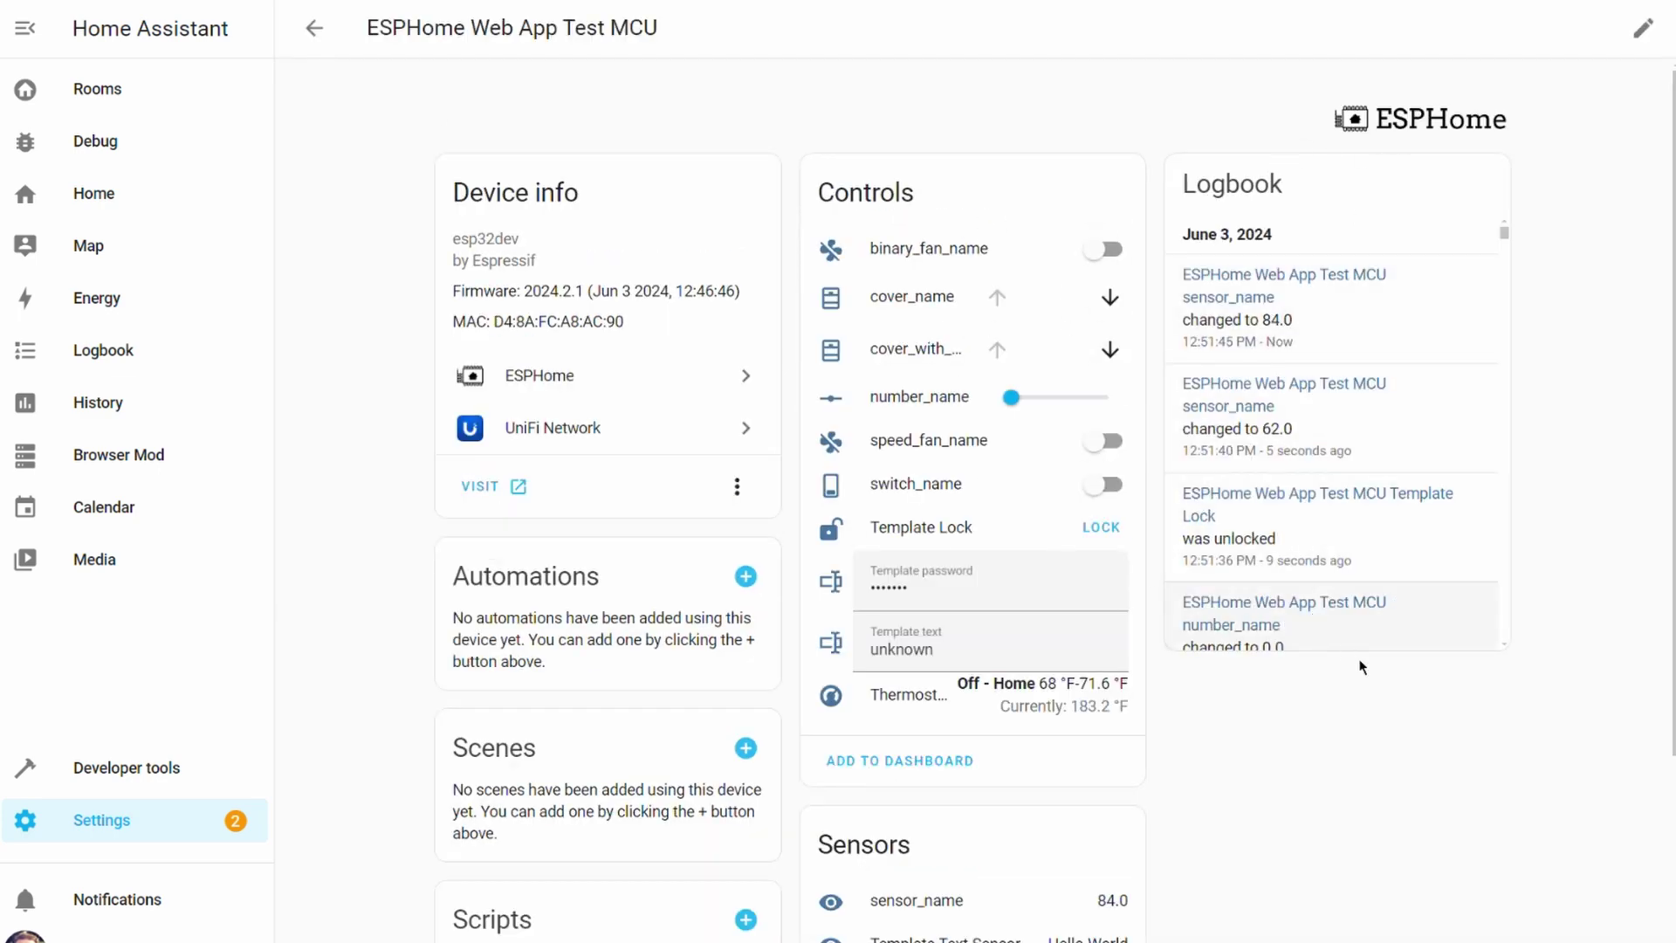
pyautogui.scroll(-3, 1400, 722)
pyautogui.scroll(3, 1433, 733)
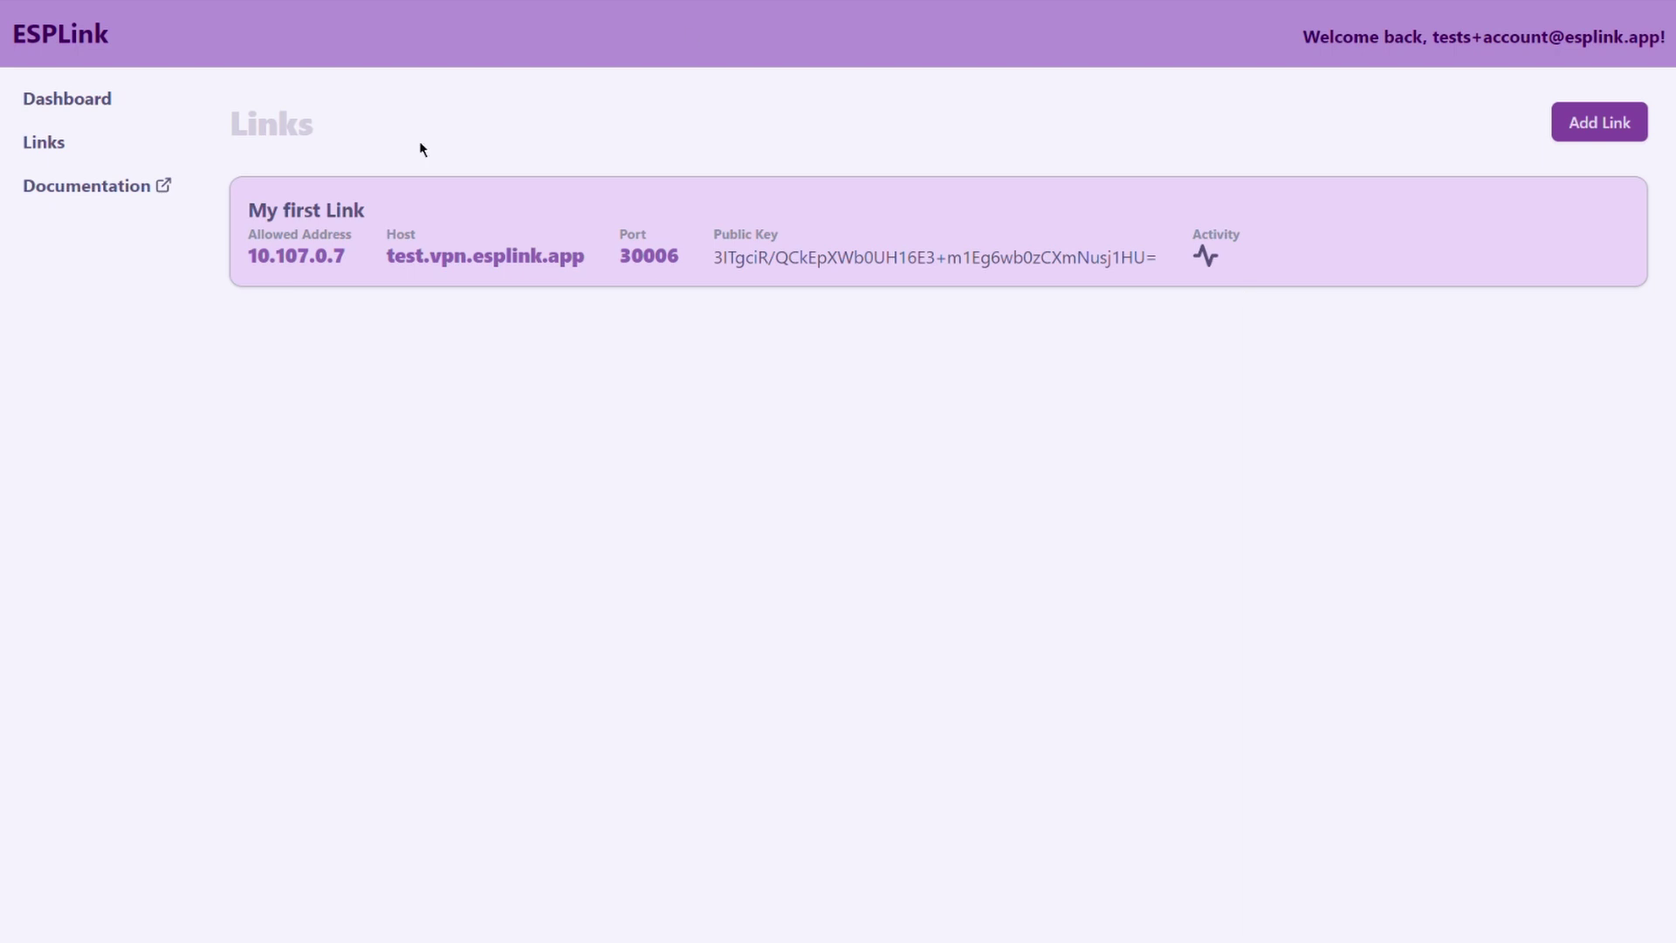
# - Browse the ESPLink Setup documentation wiki, then return to the ESPLink Dashboard
pyautogui.click(80, 201)
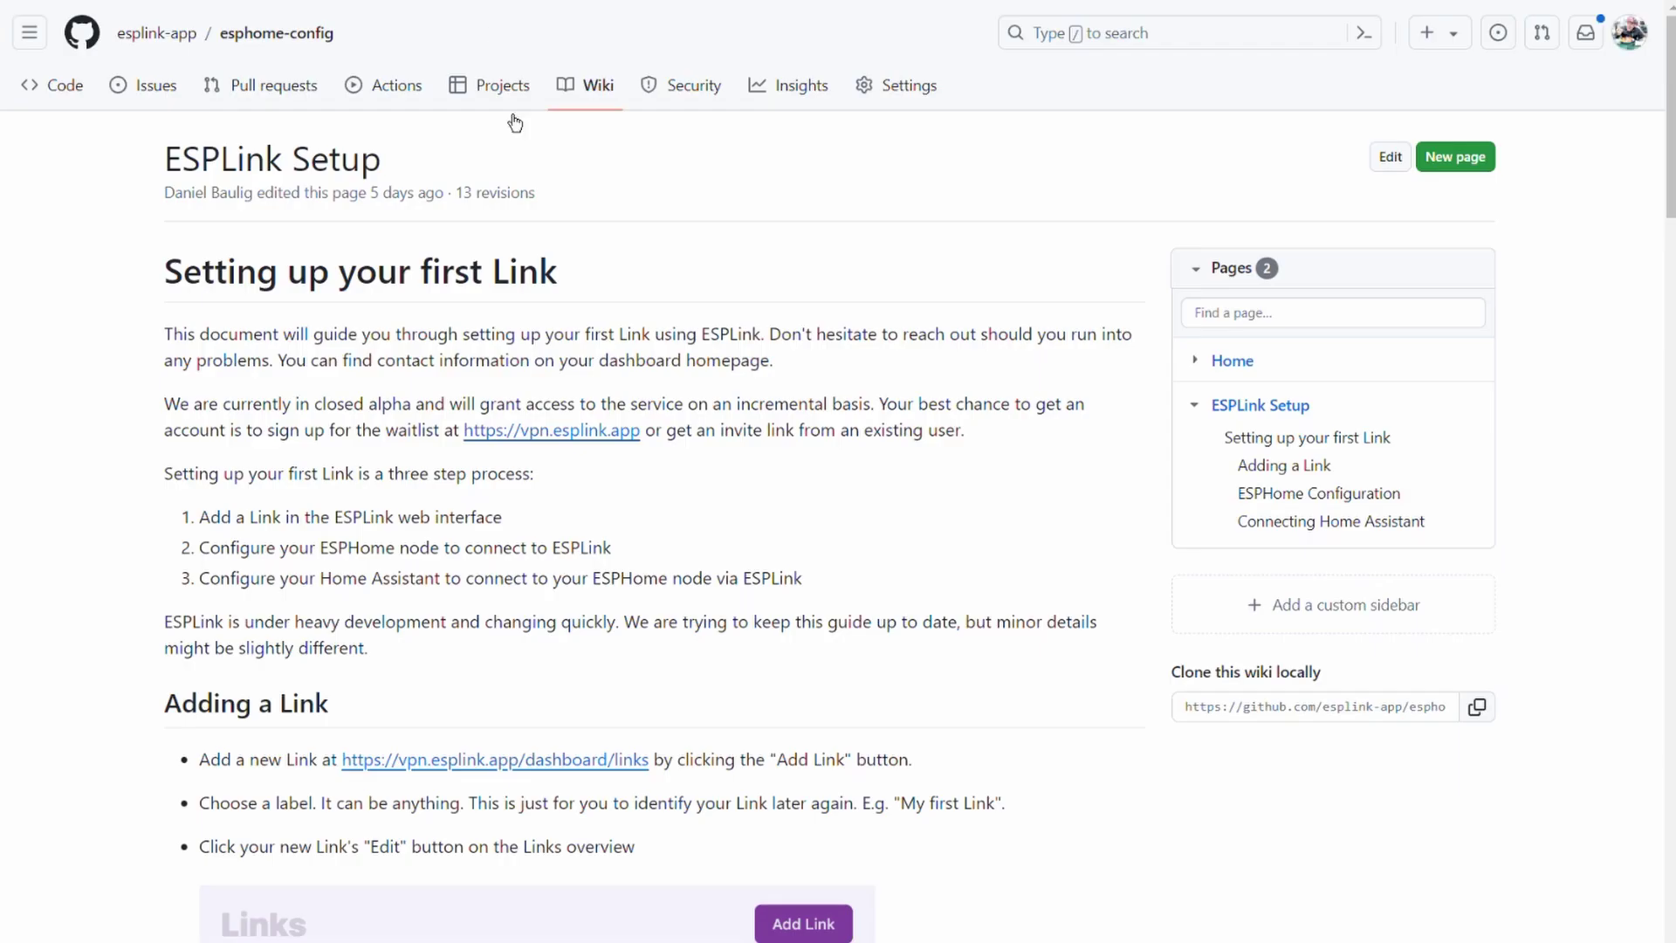
pyautogui.scroll(-5, 664, 436)
pyautogui.scroll(-18, 667, 419)
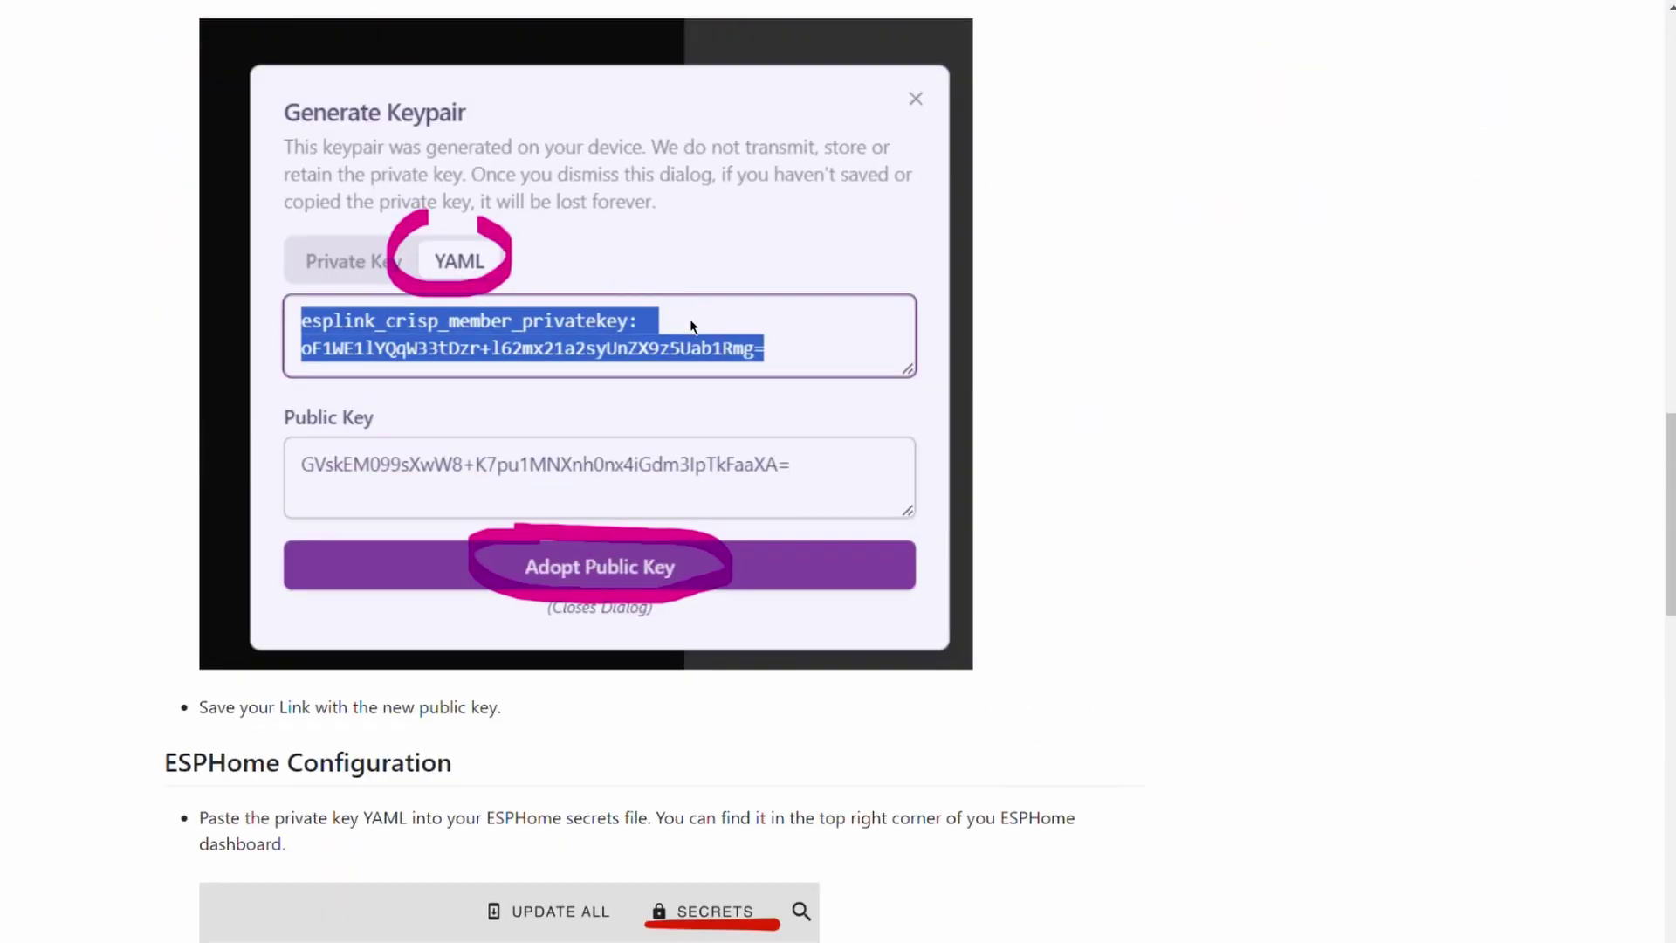
pyautogui.scroll(-10, 690, 318)
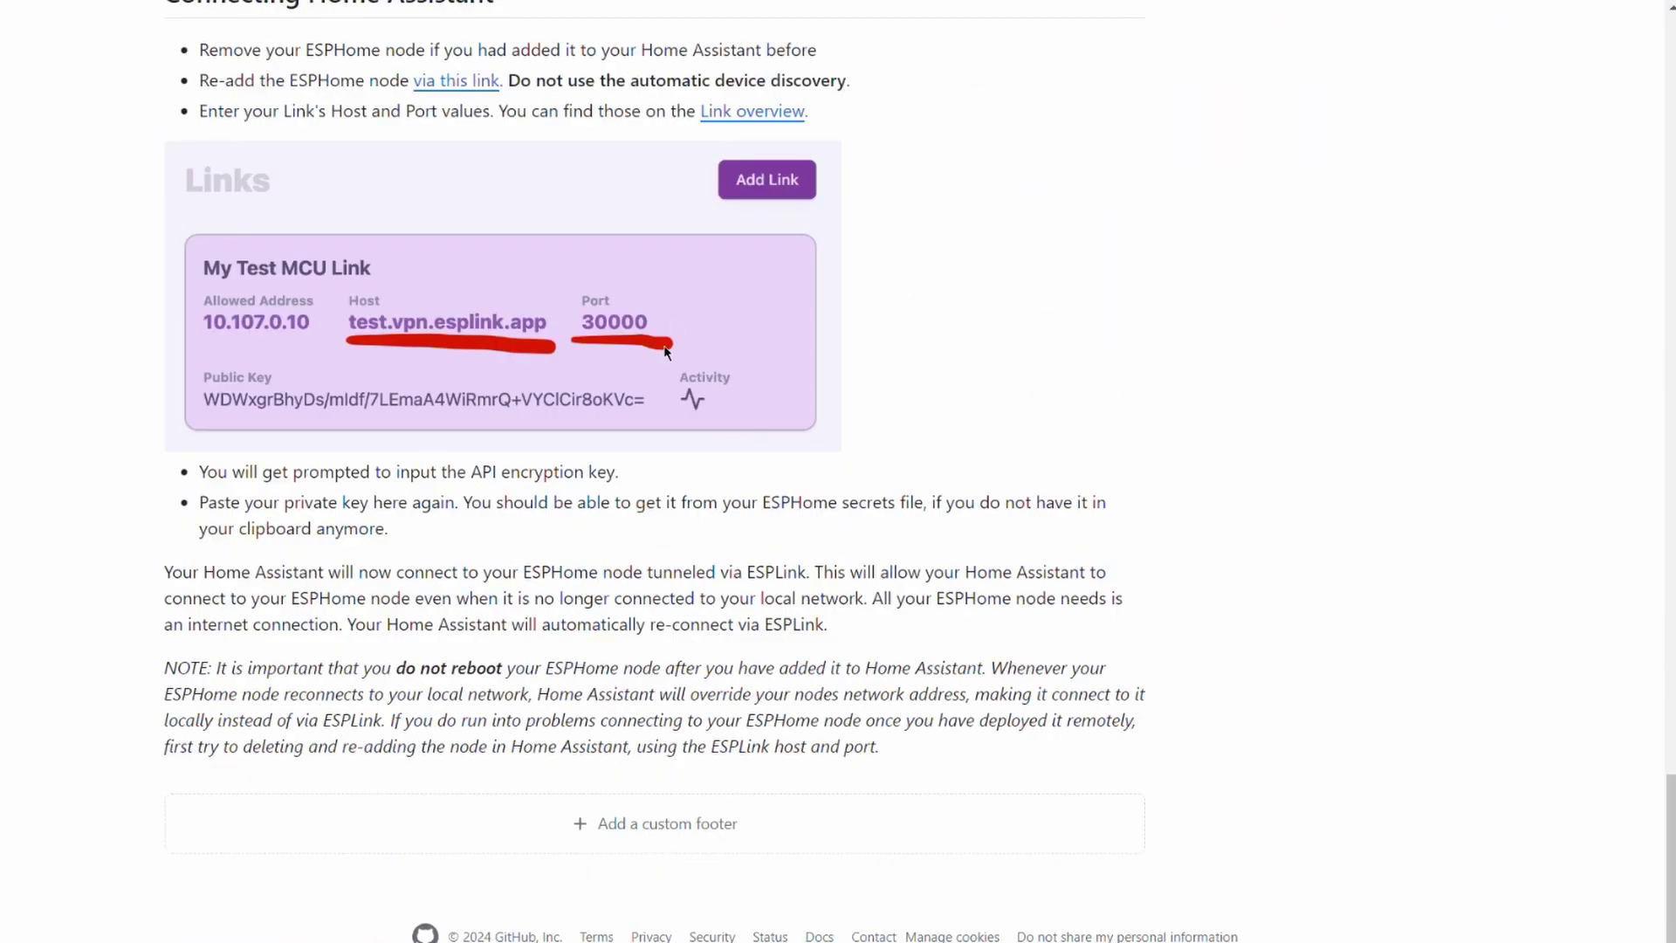
pyautogui.scroll(10, 690, 317)
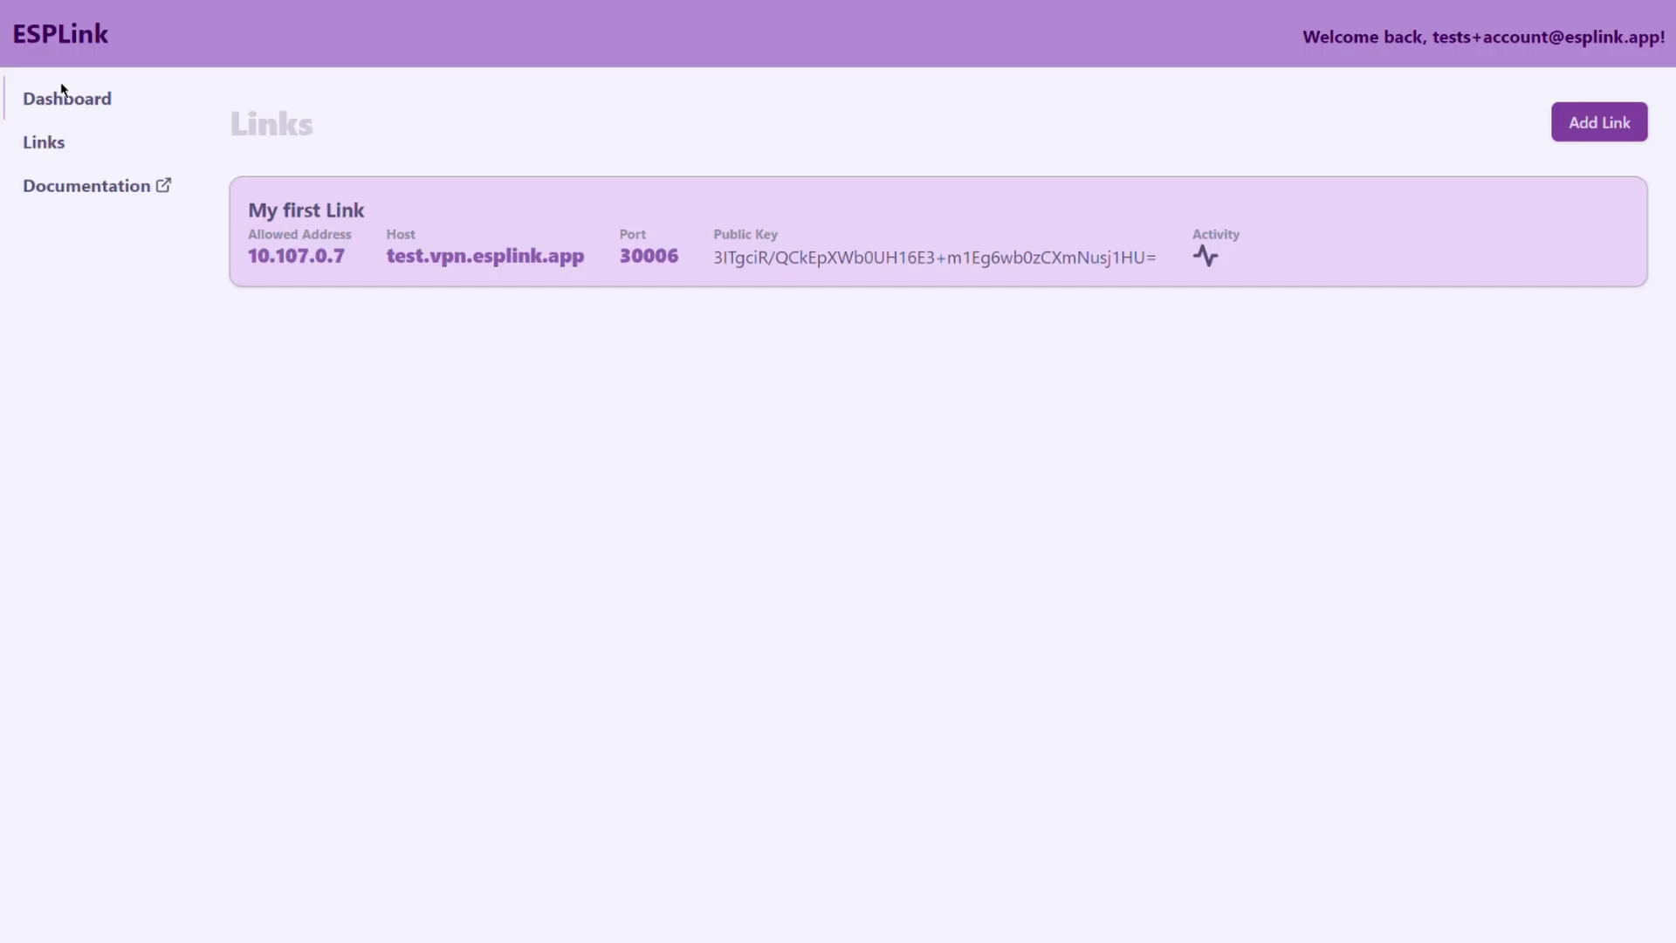
pyautogui.click(65, 103)
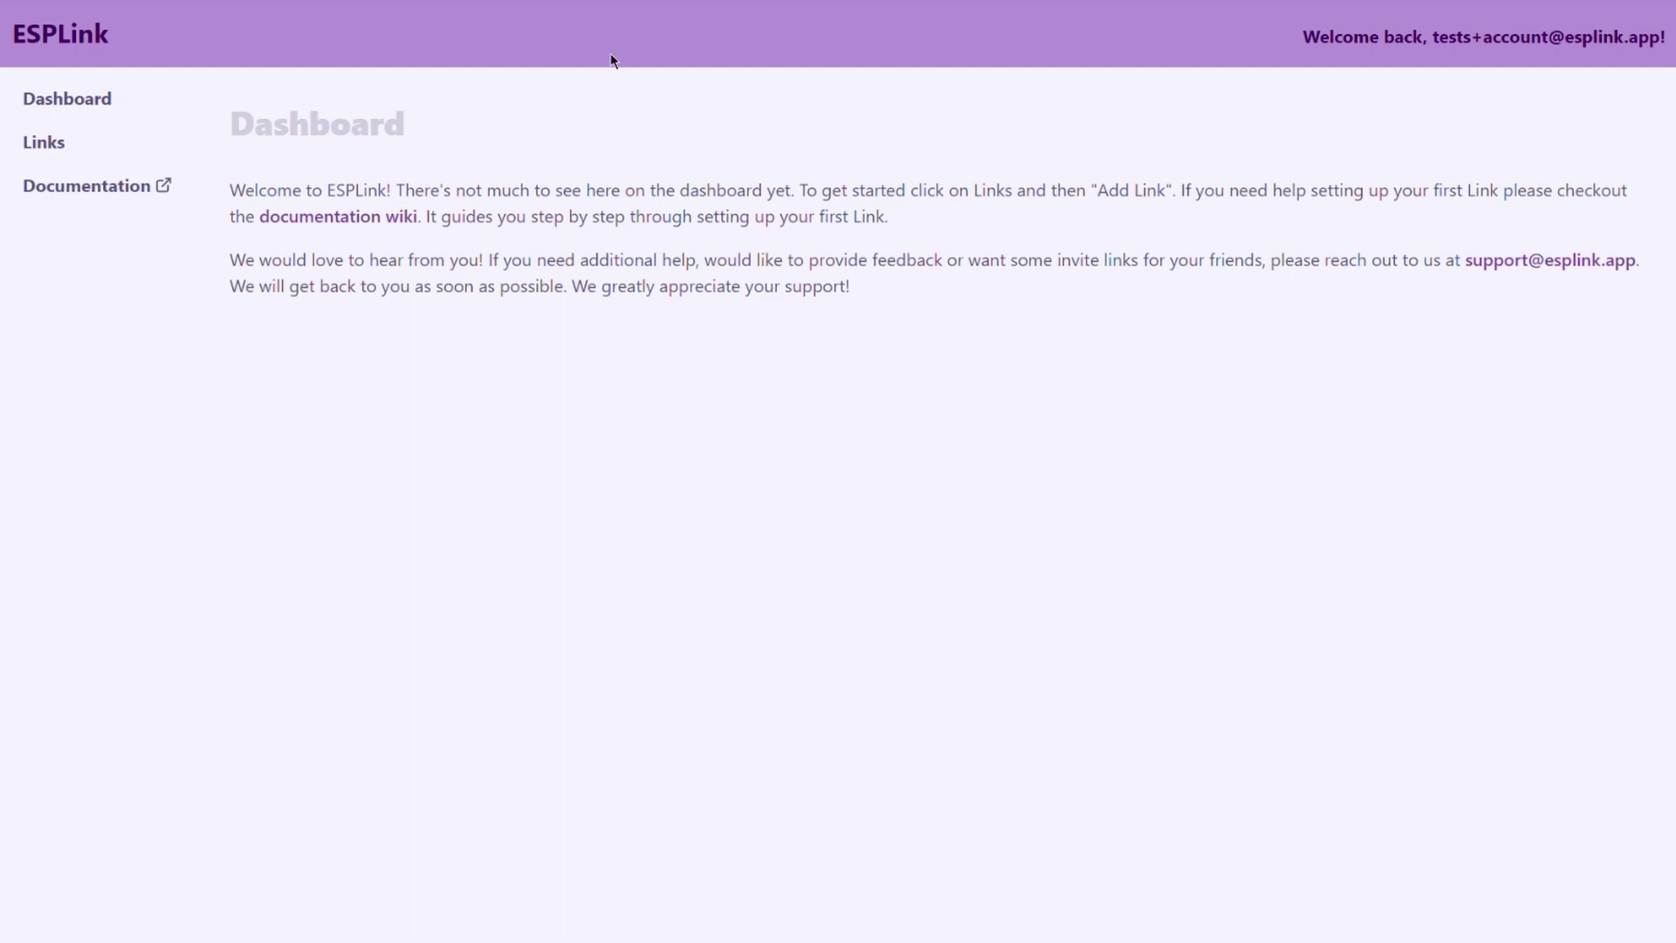